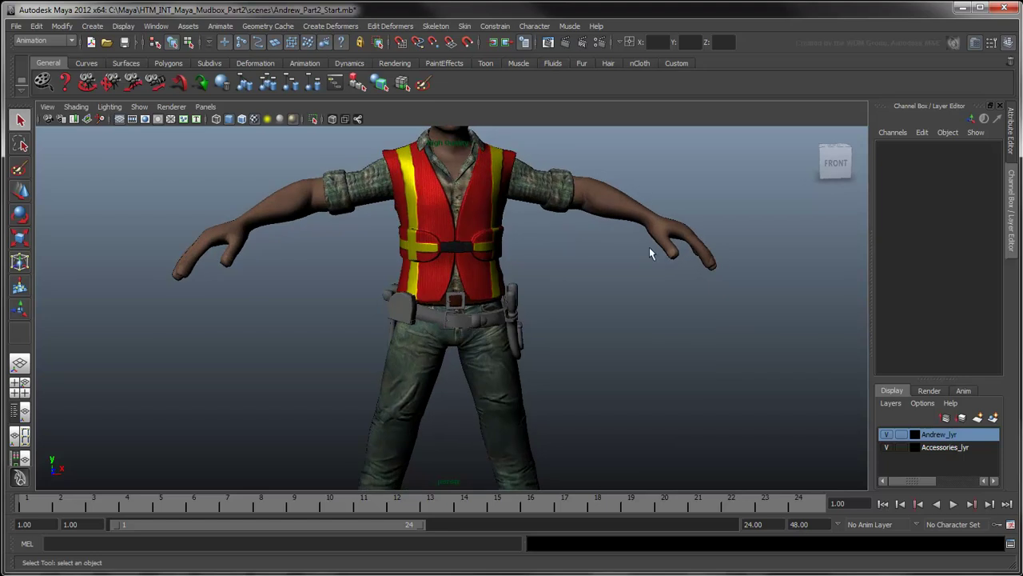
- Select the hard hat on the character's head and check its UV layout in the texture editor
middle_click_drag(631, 339, 618, 375, "alt")
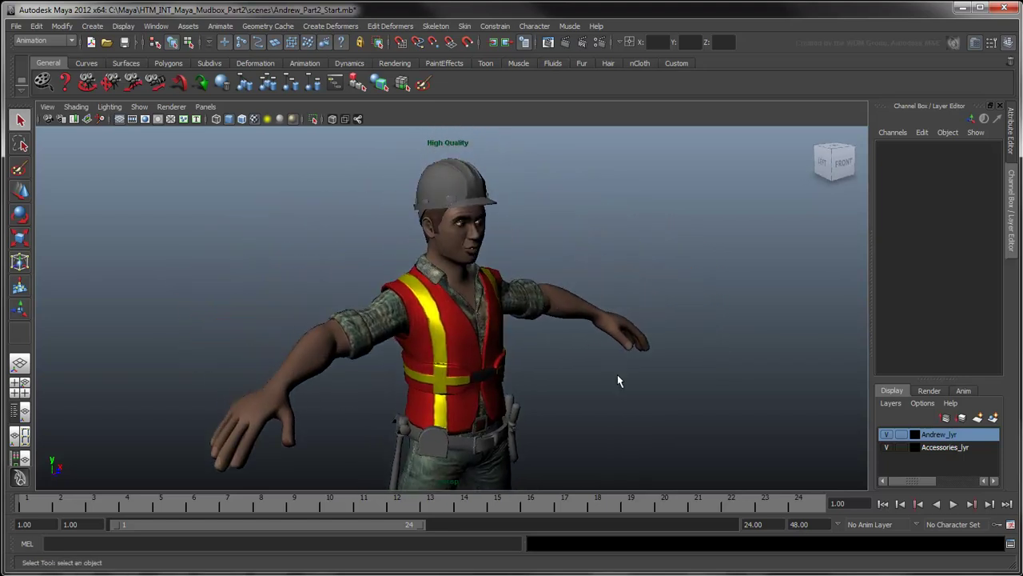
left_click(482, 202)
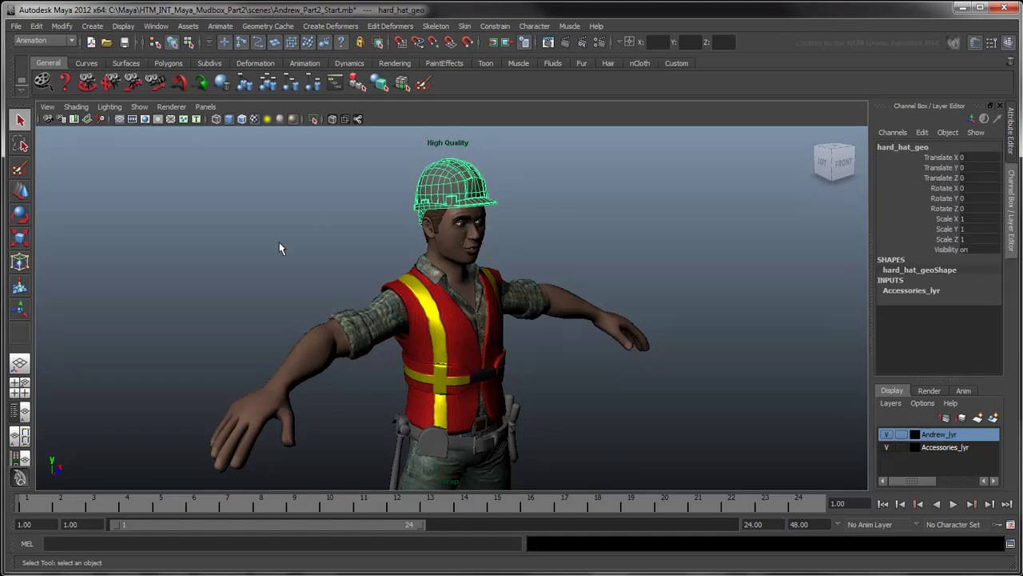
left_click(22, 436)
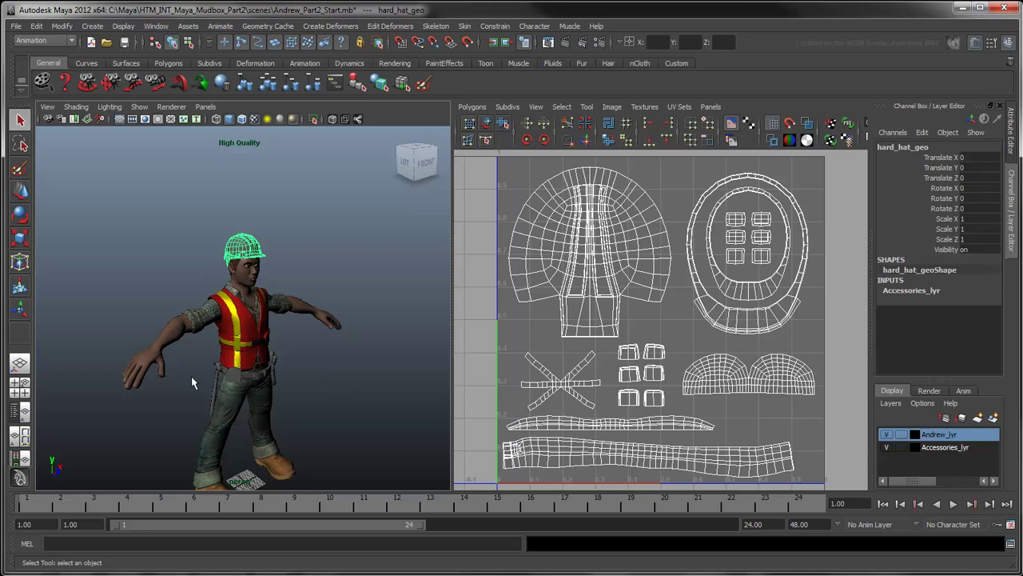
left_click(22, 364)
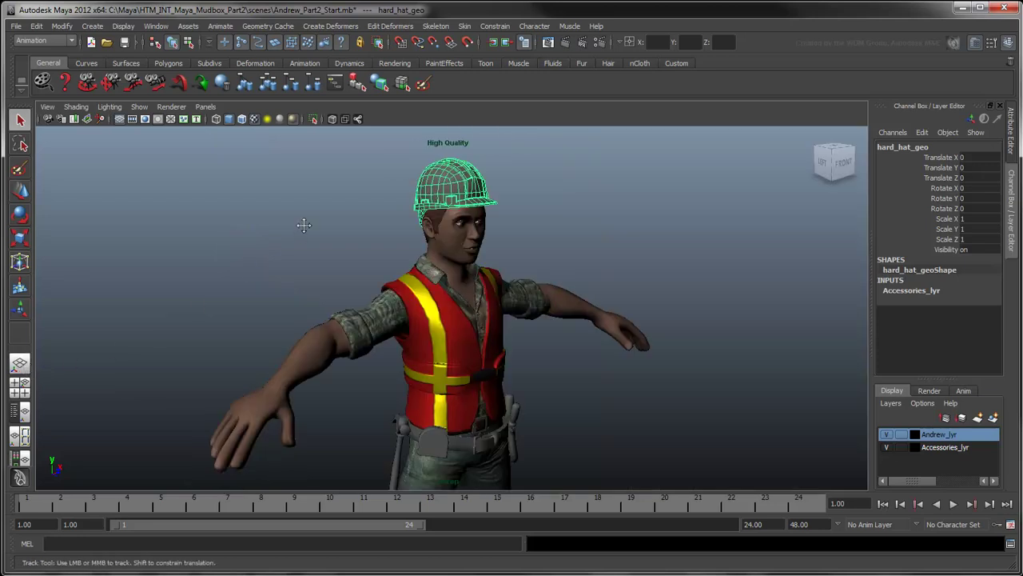
- Send the selected hard hat to Mudbox as a new scene
middle_click_drag(304, 230, 304, 264, "alt")
left_click(16, 25)
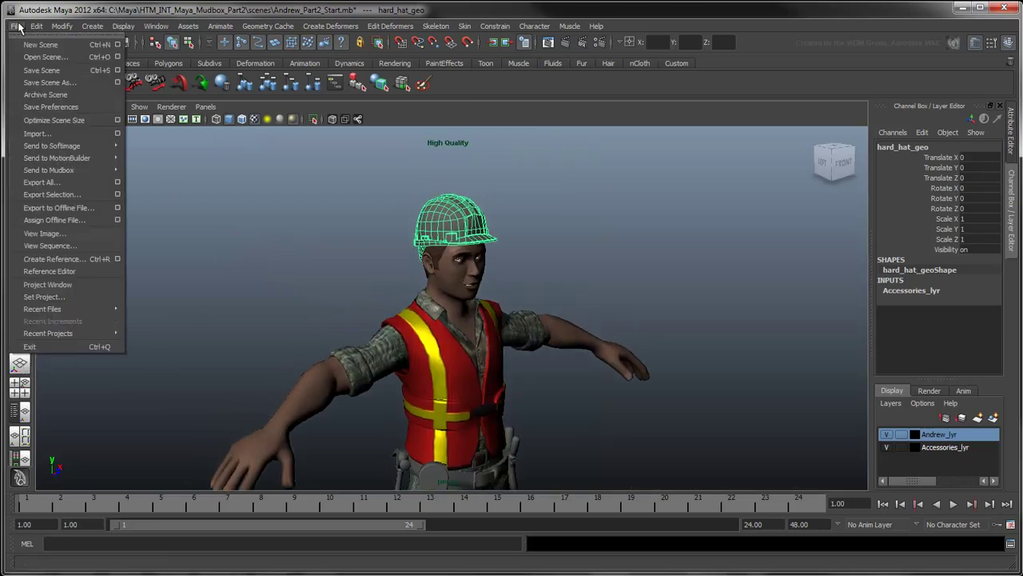
mouse_move(80, 173)
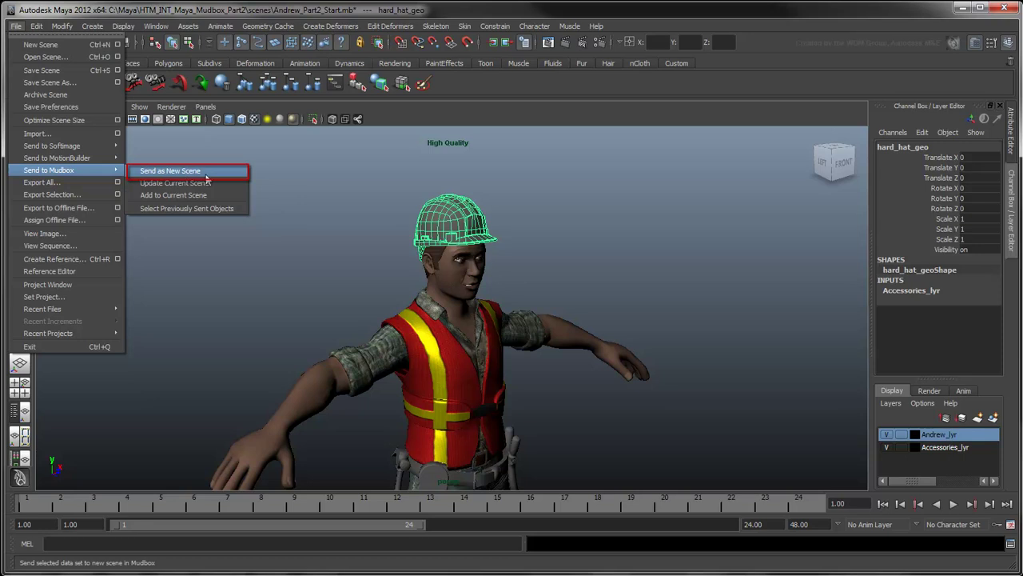
left_click(208, 172)
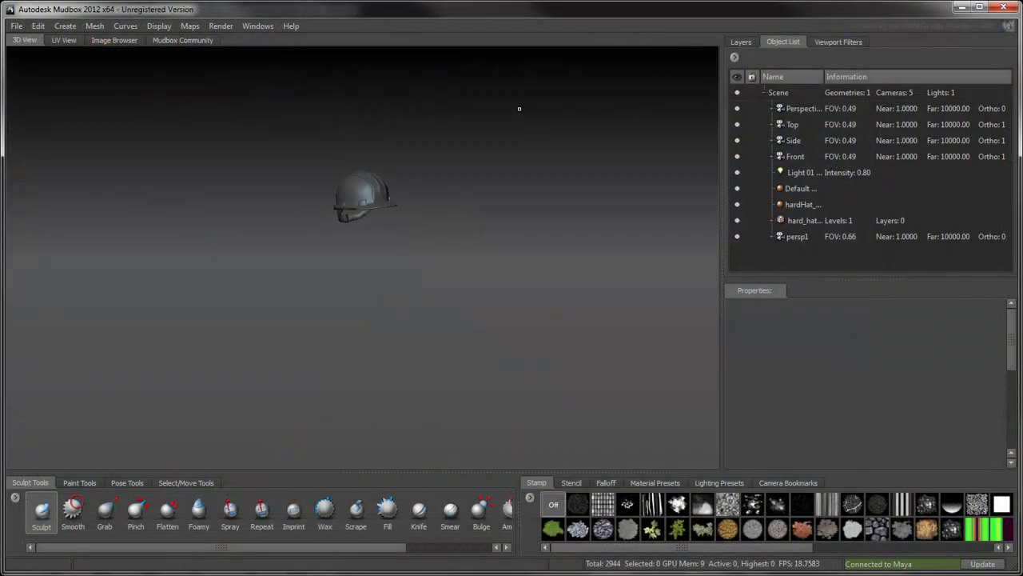
- Subdivide the hard hat mesh up to level 3 and display its wireframe
key("space")
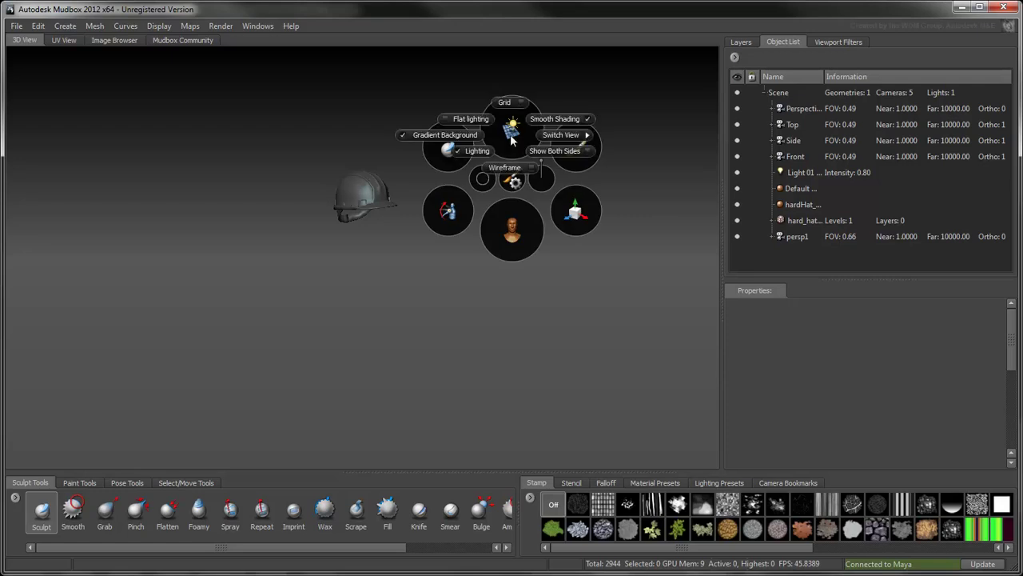
left_click(520, 140)
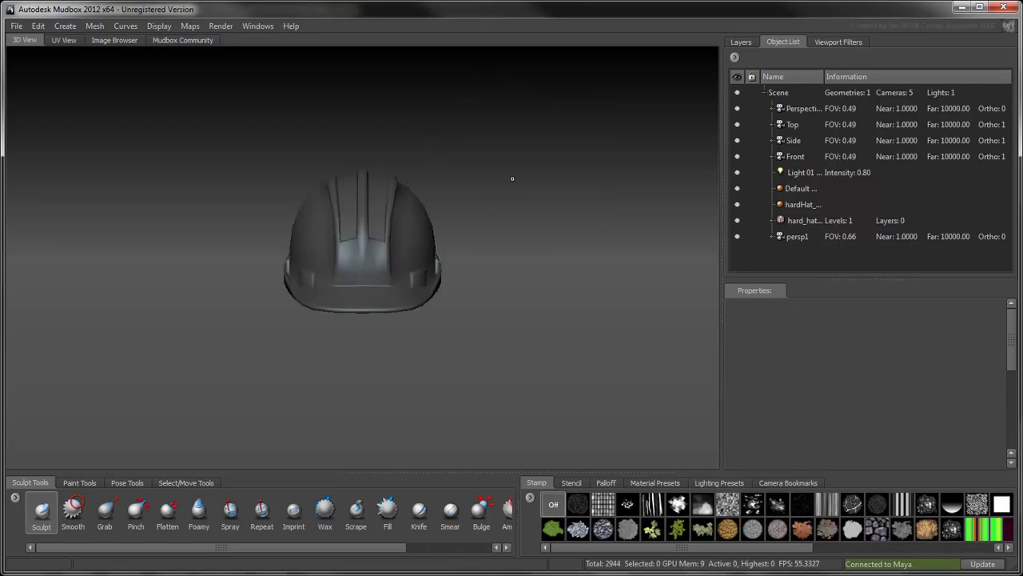
left_click_drag(392, 192, 551, 199, "alt")
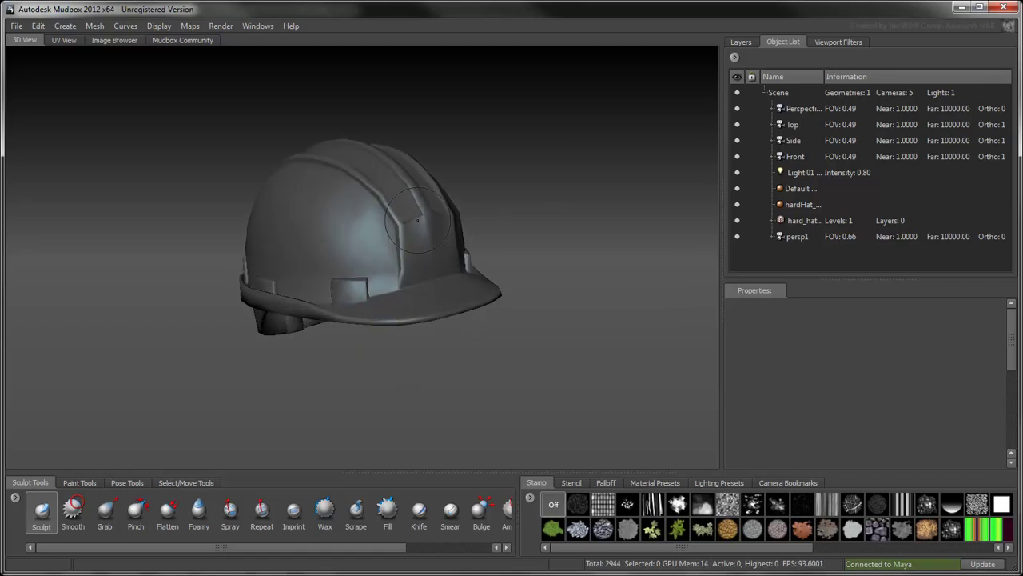
key("shift+d")
key("shift+d")
key("shift+d")
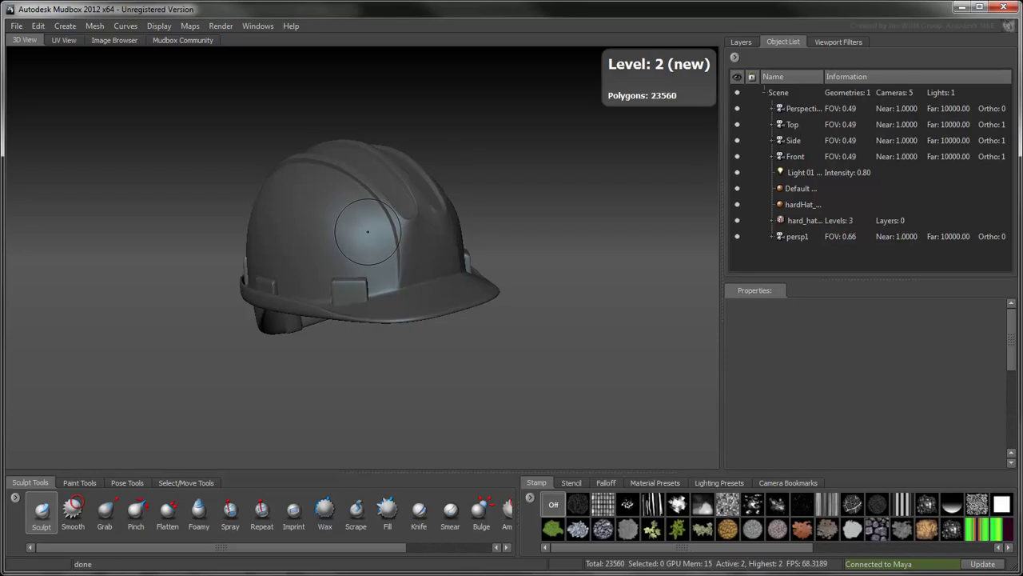
key("w")
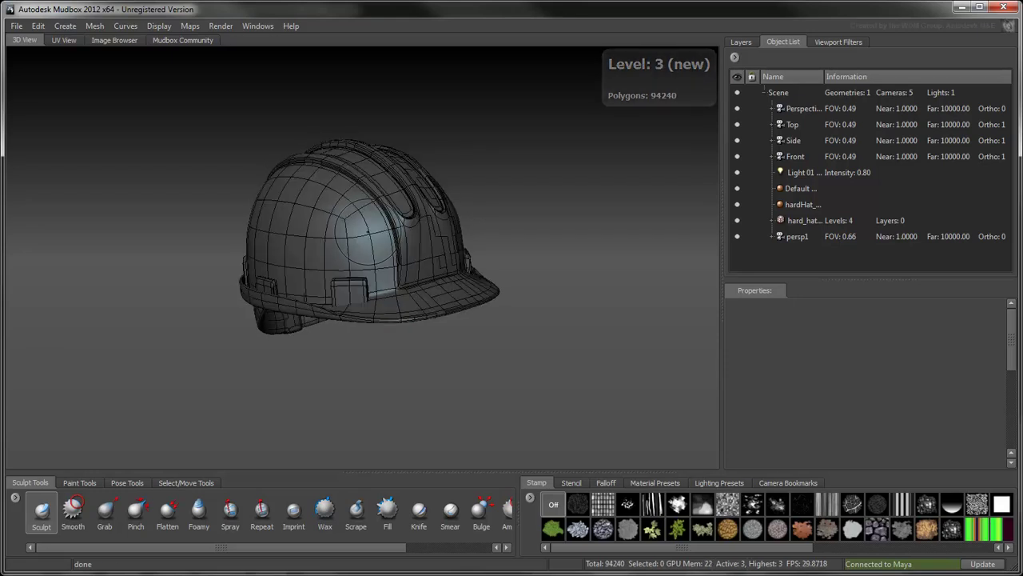
mouse_move(367, 231)
left_mouse_down("alt")
mouse_move(419, 227)
mouse_move(559, 169)
mouse_move(474, 214)
mouse_move(326, 212)
mouse_move(328, 233)
left_mouse_up("alt")
- Create a Diffuse paint layer named Hat with size 1024, saved as TIFF [16 bit Integer, RGBA]
left_click(741, 41)
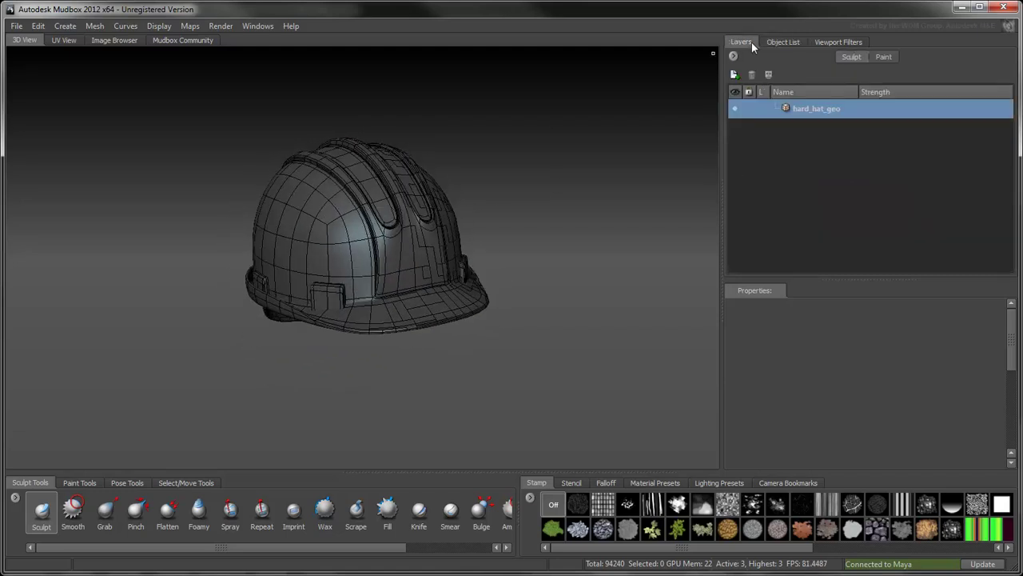
left_click(882, 57)
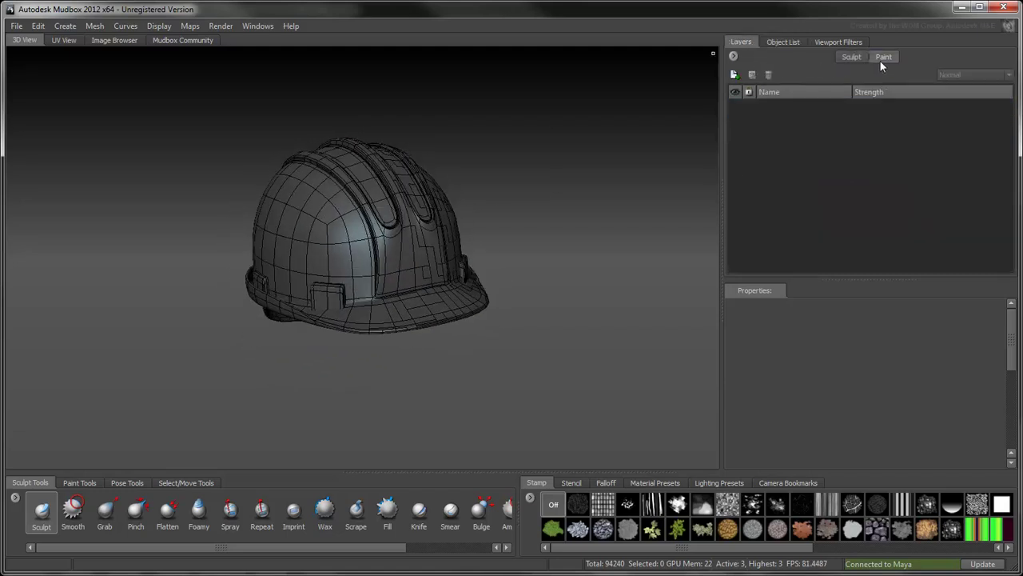
left_click(736, 75)
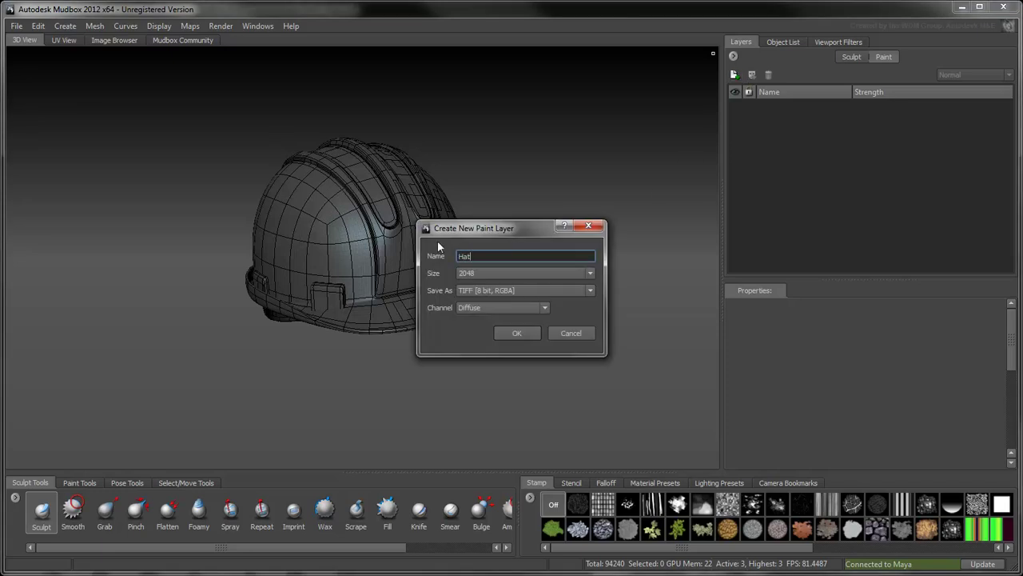
left_click(520, 273)
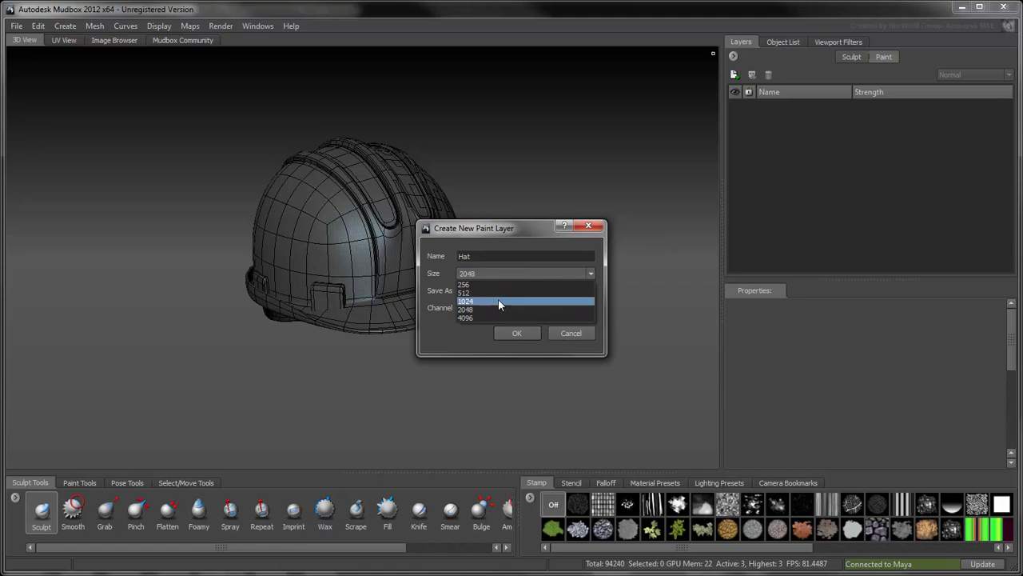
left_click(498, 298)
left_click(529, 293)
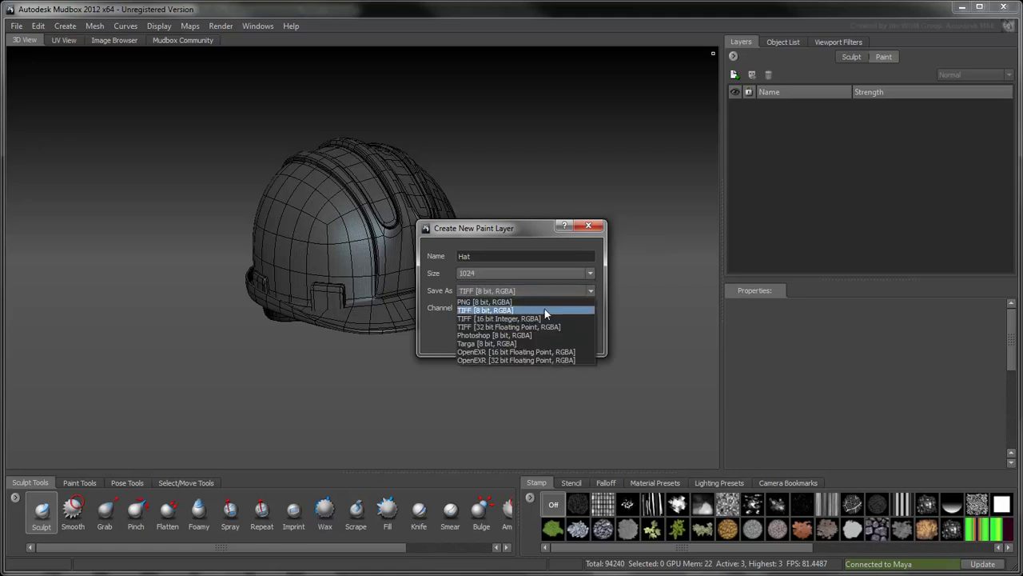
left_click(546, 317)
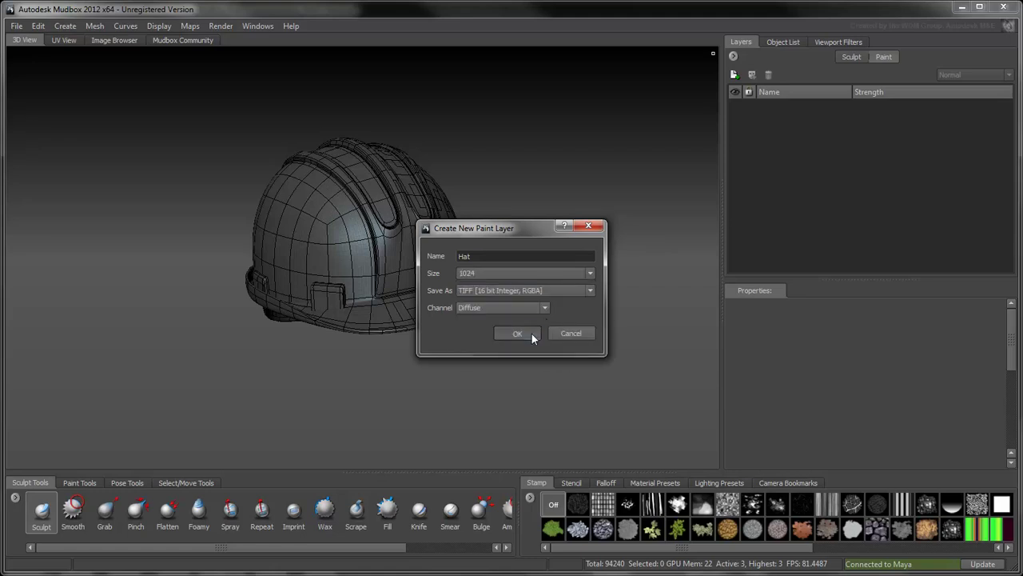
left_click(517, 333)
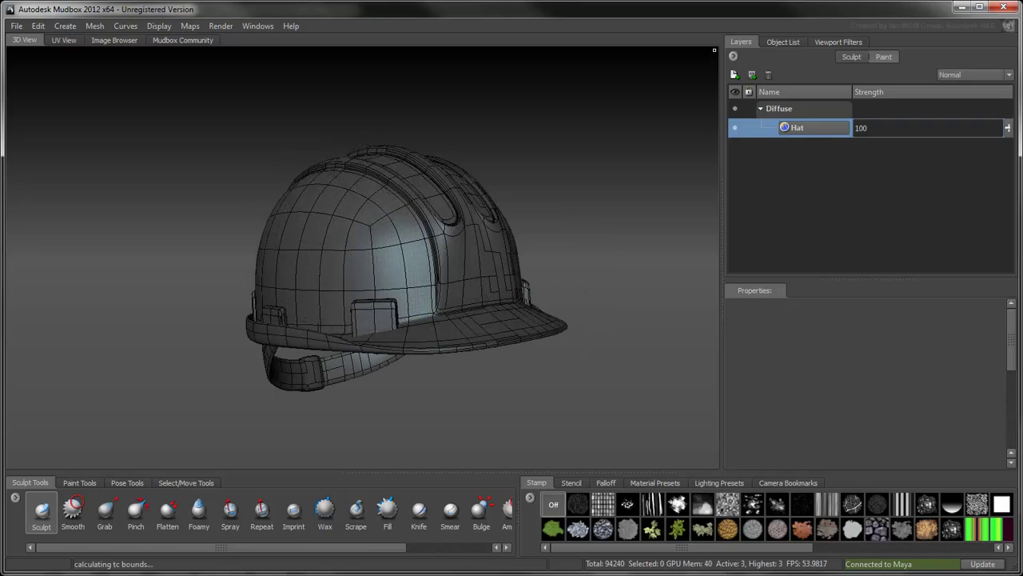
- Activate the Paint Brush and set its color to yellow
left_click(80, 483)
left_click(50, 510)
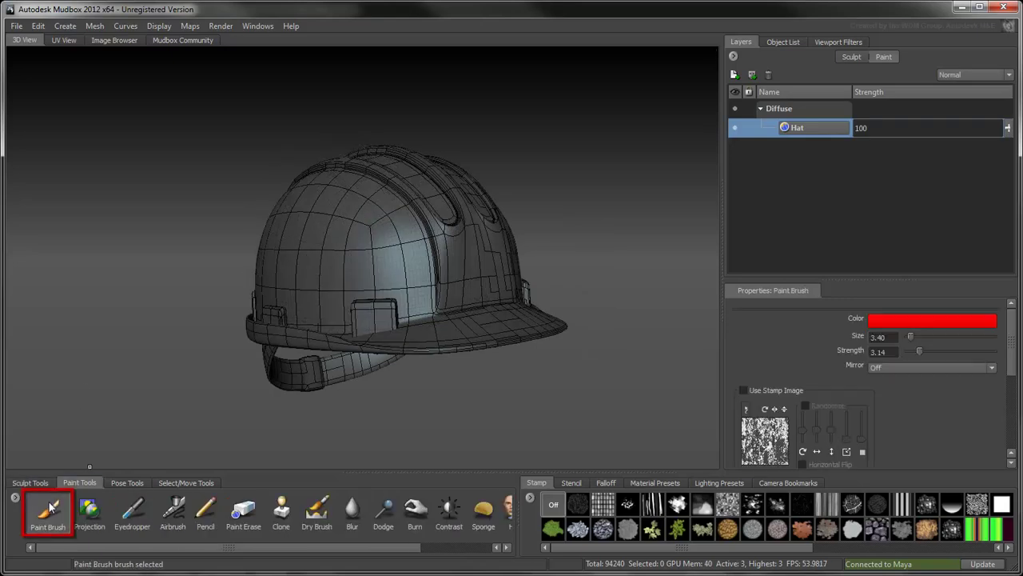
left_click(927, 320)
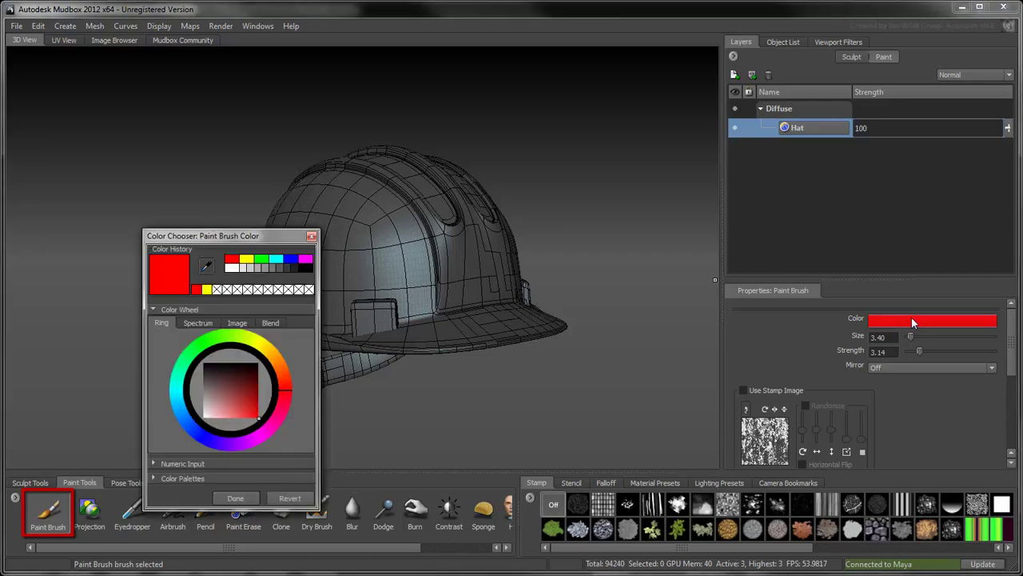
left_click(207, 290)
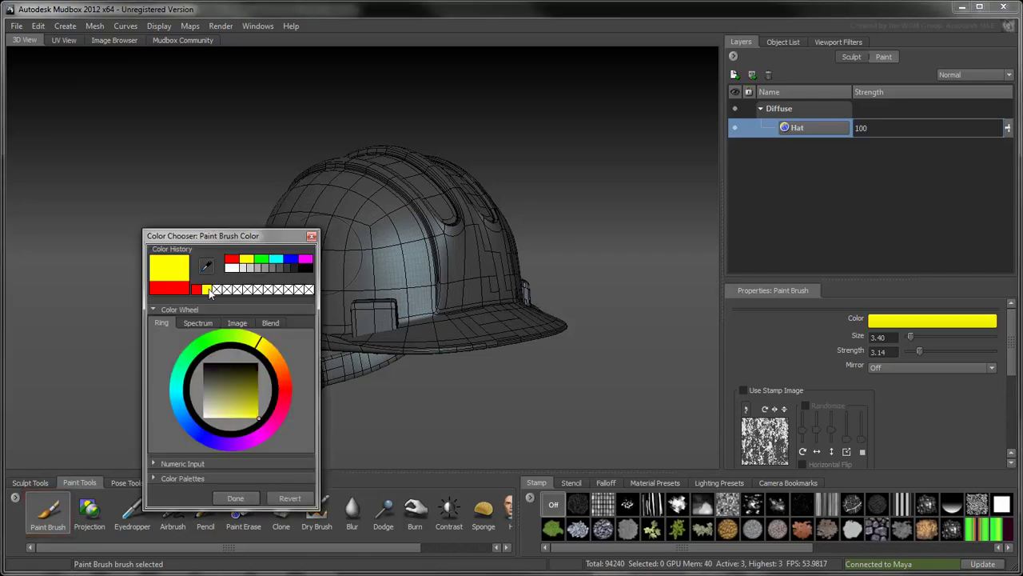
left_click(235, 498)
- Hide the wireframe and brush a first yellow stroke over the hat's shell
left_click_drag(448, 232, 558, 224, "alt")
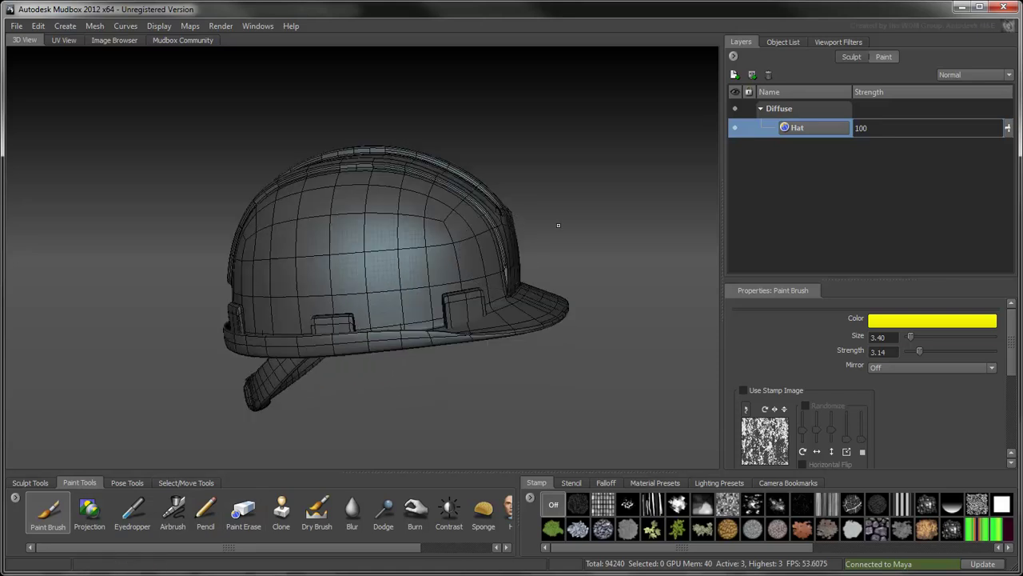
right_click_drag(558, 225, 472, 232, "alt")
left_click_drag(360, 220, 417, 259, "alt")
key("w")
left_click_drag(339, 240, 460, 257)
- Set the Paint Brush size to 6.77 and its strength to 21.53
key("b")
mouse_move(396, 257)
left_mouse_down()
mouse_move(347, 228)
mouse_move(359, 284)
left_mouse_up()
left_click_drag(418, 257, 144, 260, "alt")
key("b")
left_click_drag(377, 246, 344, 246)
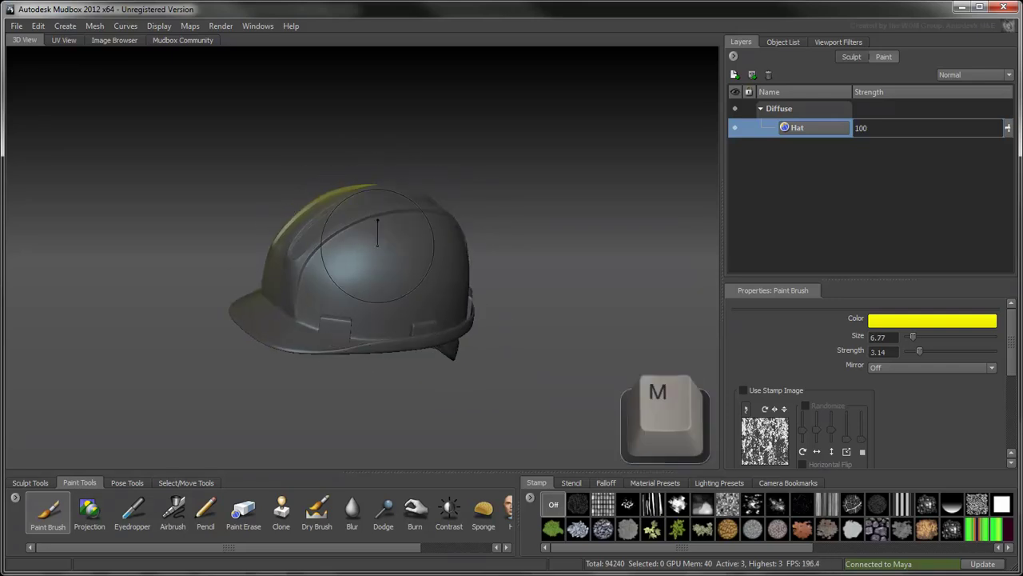
key("m")
mouse_move(385, 283)
left_mouse_down()
mouse_move(385, 228)
mouse_move(398, 260)
left_mouse_up()
- Paint the hat's shell, ridges and brim yellow from all sides
mouse_move(375, 220)
left_mouse_down()
mouse_move(310, 280)
mouse_move(424, 320)
mouse_move(442, 302)
left_mouse_up()
left_click_drag(440, 256, 316, 312, "alt")
mouse_move(316, 232)
left_mouse_down()
mouse_move(304, 296)
mouse_move(335, 348)
left_mouse_up()
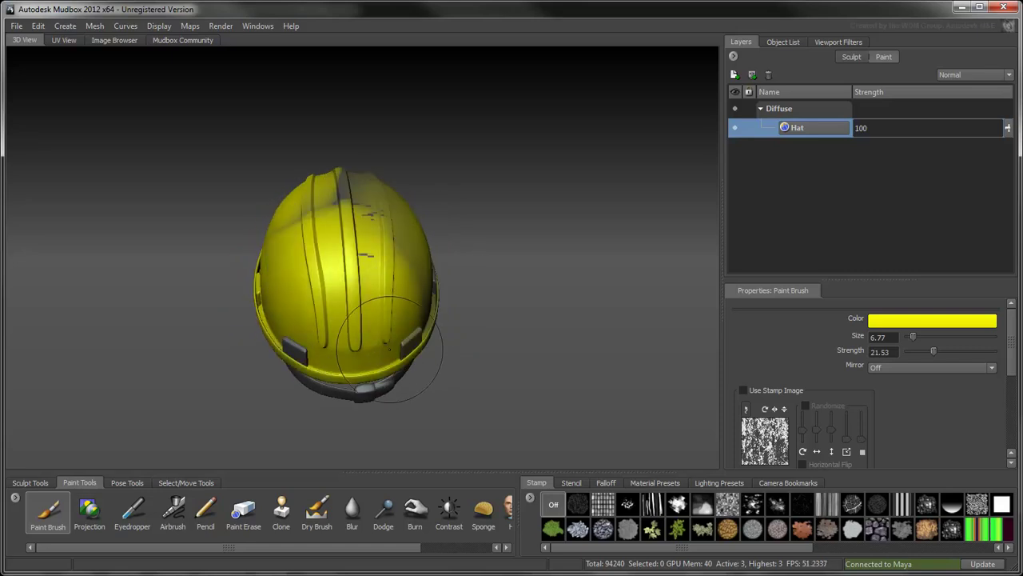
left_click_drag(403, 320, 472, 316, "alt")
left_click_drag(368, 344, 304, 214)
left_click_drag(398, 326, 191, 277, "alt")
mouse_move(343, 200)
left_mouse_down()
mouse_move(322, 302)
mouse_move(379, 325)
mouse_move(397, 308)
mouse_move(430, 327)
mouse_move(342, 282)
mouse_move(200, 258)
left_mouse_up()
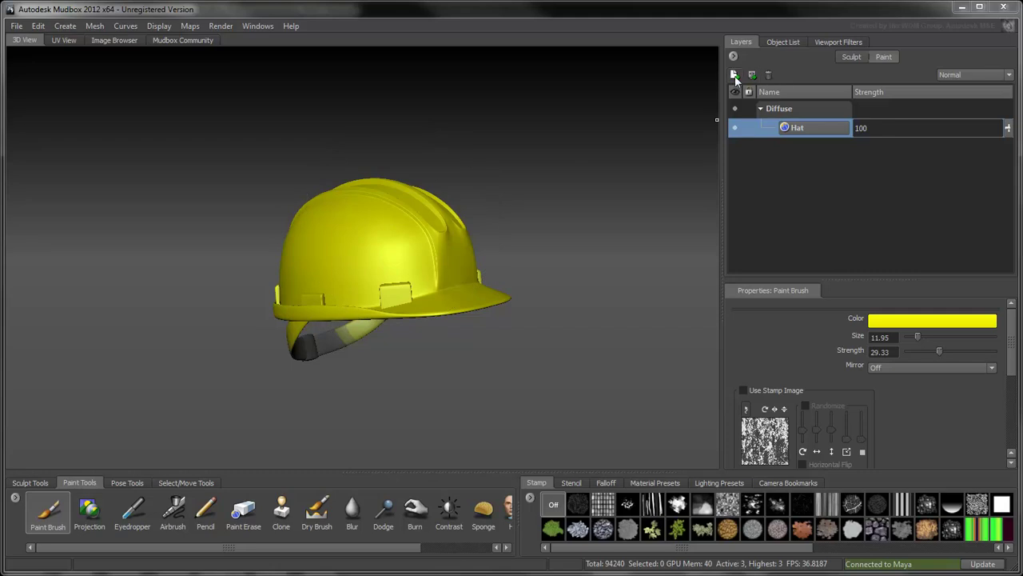
- Create another Diffuse paint layer named Head Strap with size 1024 and TIFF [16 bit Integer, RGBA] format
left_click(734, 76)
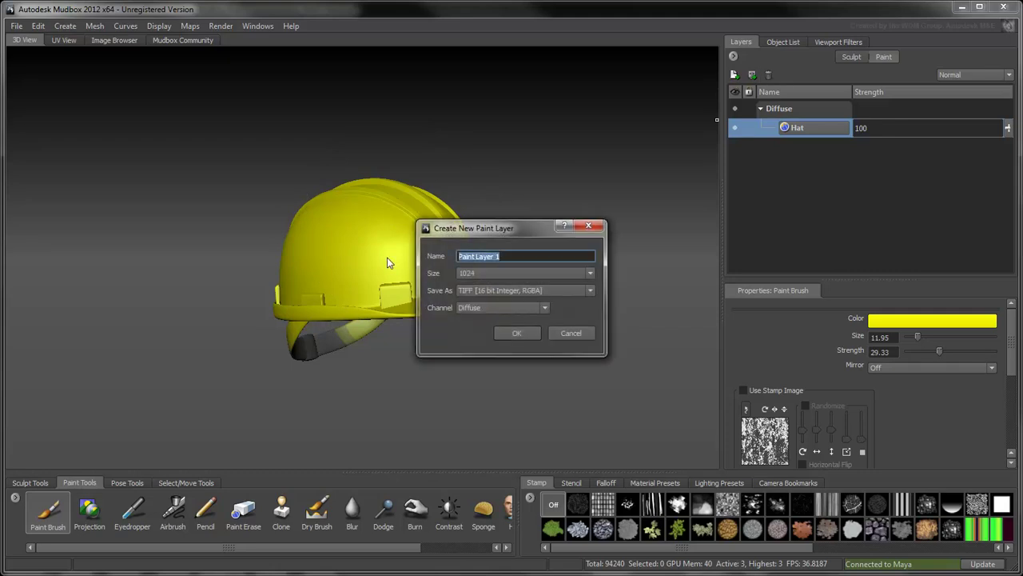
type("Head Strap")
left_click(518, 334)
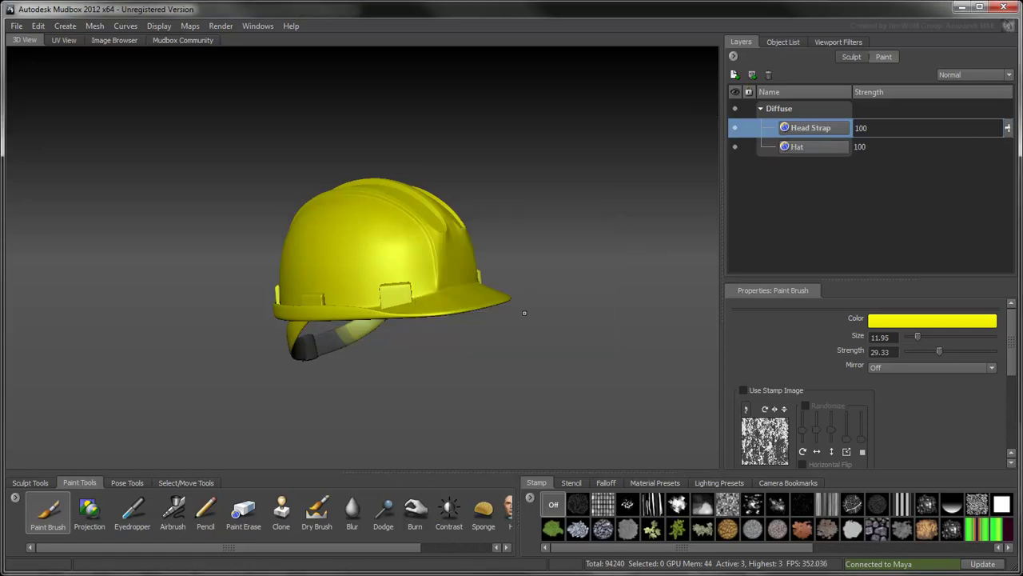
- Change the Paint Brush color to a very dark gray
left_click(899, 321)
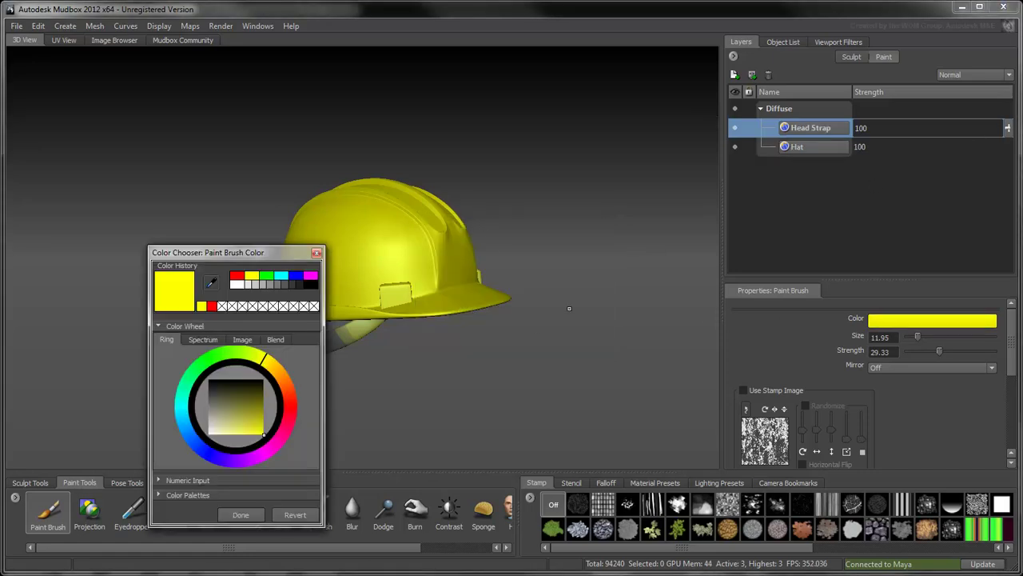
left_click(294, 285)
left_click(300, 285)
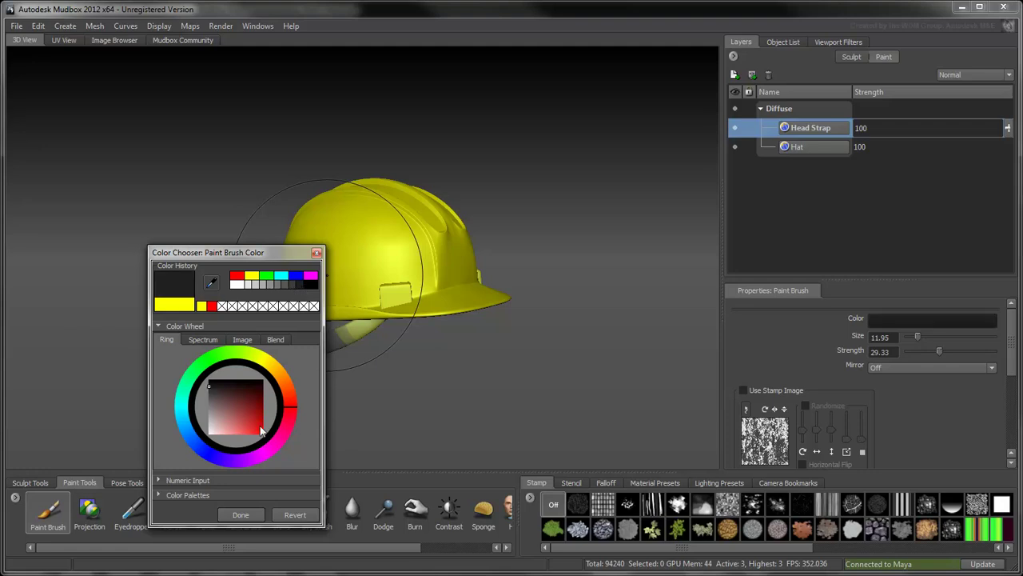
left_click(241, 514)
- Set the Paint Brush size to 4.13 and mirror its strokes across X for the hat's underside
left_click_drag(398, 301, 364, 255, "alt")
right_click_drag(336, 268, 384, 285, "alt")
middle_click_drag(384, 285, 389, 243, "alt")
key("b")
mouse_move(381, 348)
left_mouse_down()
mouse_move(296, 347)
mouse_move(382, 380)
mouse_move(340, 355)
mouse_move(220, 339)
mouse_move(446, 352)
left_mouse_up()
left_click(863, 368)
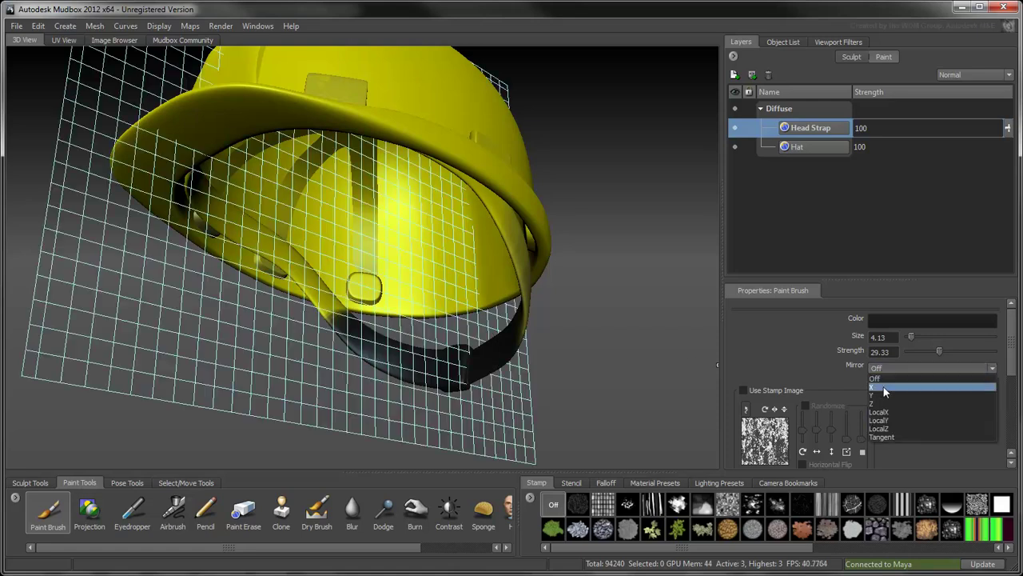
left_click(884, 384)
- Paint the head strap, inner suspension bands and clips dark gray at brush strength 87.48
left_click_drag(347, 325, 297, 266)
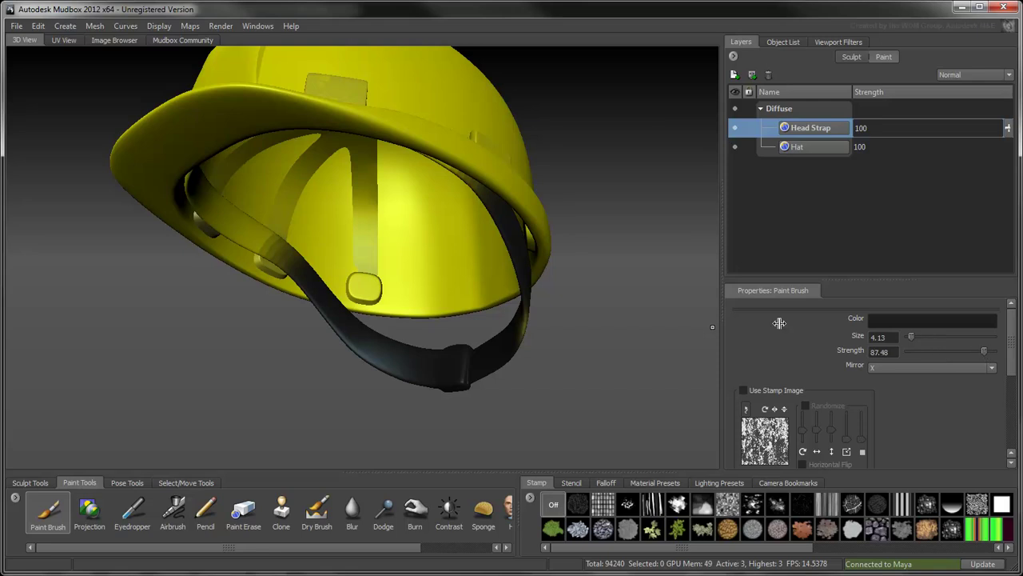
left_click_drag(232, 224, 276, 254, "alt")
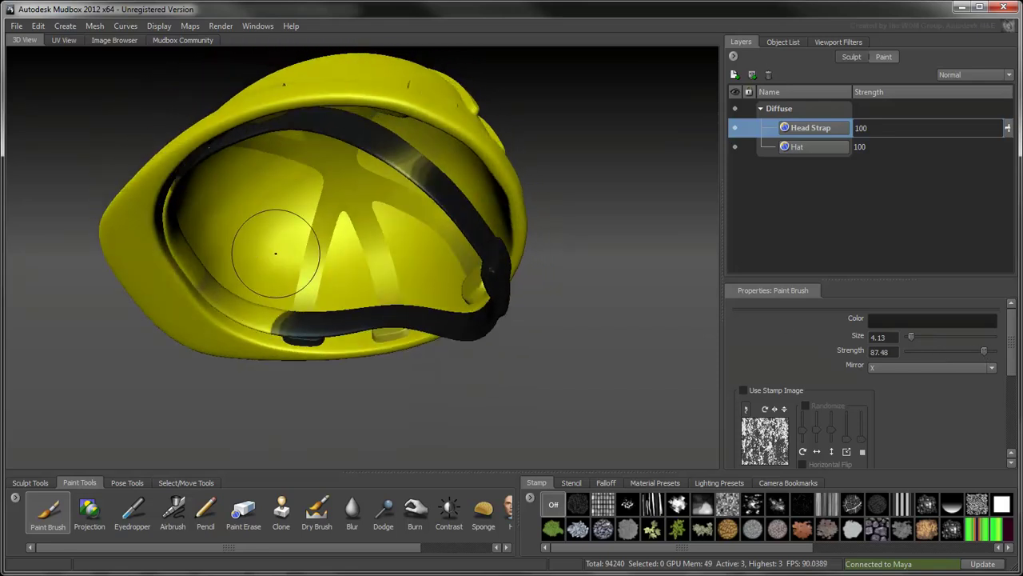
mouse_move(204, 268)
left_mouse_down("alt")
mouse_move(459, 298)
mouse_move(415, 368)
mouse_move(396, 192)
mouse_move(466, 346)
left_mouse_up("alt")
mouse_move(391, 232)
left_mouse_down("alt")
mouse_move(313, 220)
mouse_move(238, 263)
left_mouse_up("alt")
mouse_move(330, 183)
left_mouse_down()
mouse_move(276, 288)
mouse_move(345, 204)
left_mouse_up()
left_click_drag(348, 199, 228, 219)
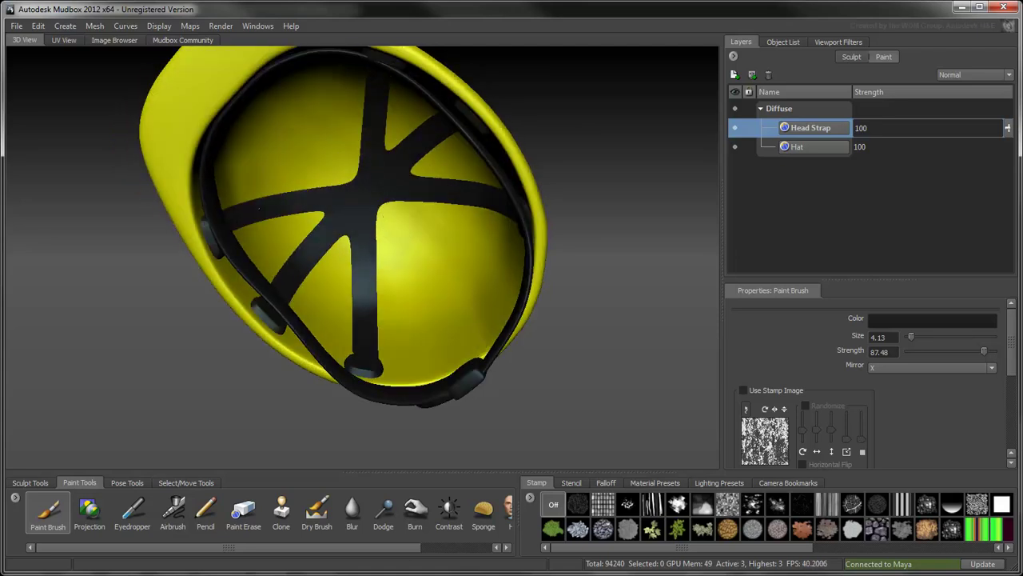
mouse_move(352, 335)
left_mouse_down()
mouse_move(336, 348)
mouse_move(372, 352)
mouse_move(354, 357)
left_mouse_up()
- Erase the dark gray overspill around the suspension clips with Paint Erase at size 1.69, mirrored across X
left_click(244, 510)
key("b")
left_click_drag(328, 321, 297, 322)
right_click_drag(358, 312, 370, 286, "alt")
mouse_move(370, 285)
left_mouse_down("alt")
mouse_move(360, 312)
mouse_move(320, 312)
mouse_move(308, 340)
mouse_move(323, 341)
left_mouse_up("alt")
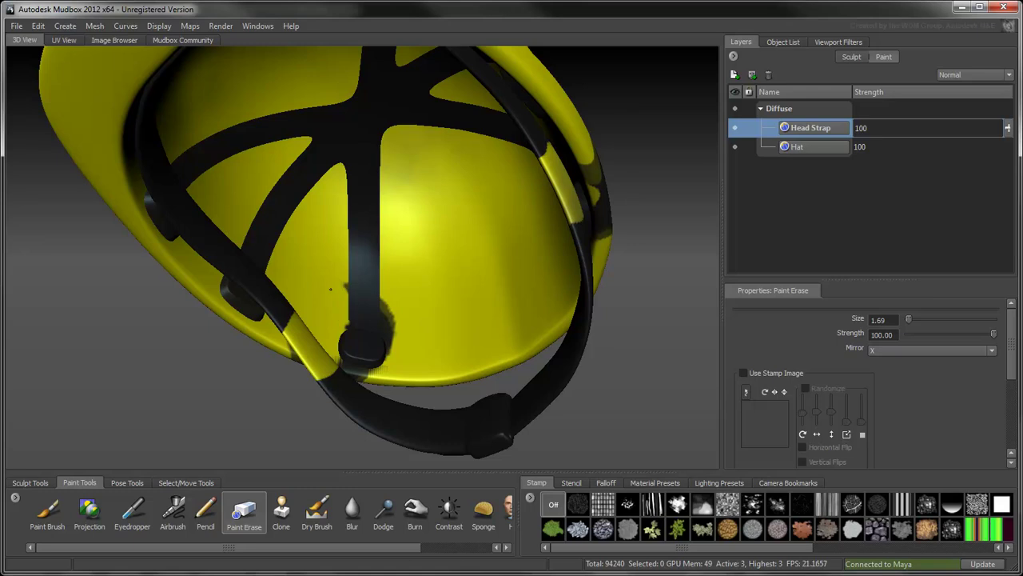
left_click_drag(427, 291, 399, 313)
mouse_move(400, 366)
left_mouse_down()
mouse_move(354, 371)
mouse_move(273, 345)
mouse_move(297, 349)
mouse_move(192, 349)
mouse_move(257, 147)
mouse_move(288, 240)
mouse_move(354, 228)
mouse_move(326, 178)
mouse_move(296, 240)
left_mouse_up()
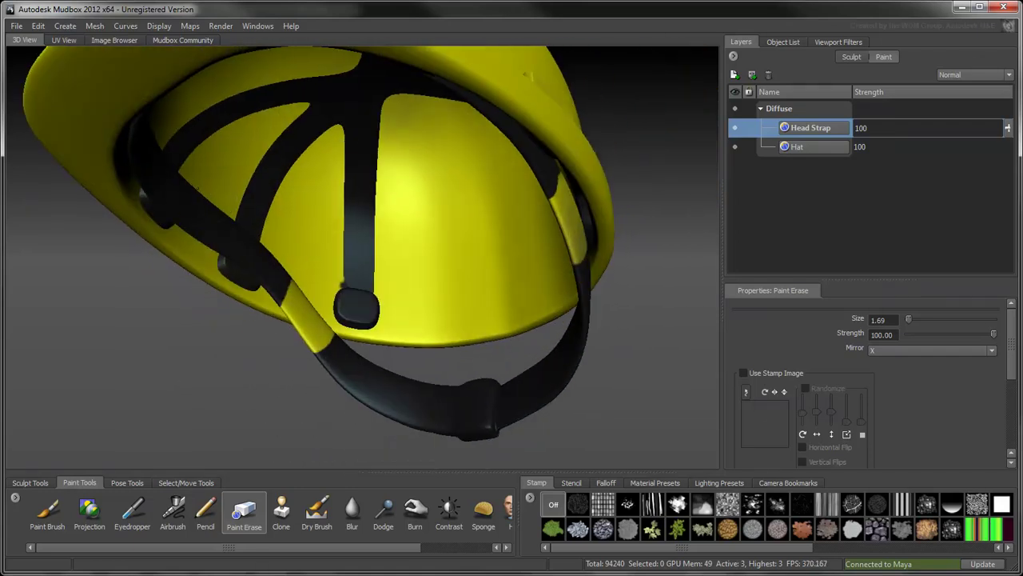
- Fill the remaining yellow gaps on the head strap with dark gray using the Paint Brush at size 1.69
left_click(47, 511)
mouse_move(284, 287)
left_mouse_down()
mouse_move(347, 350)
mouse_move(343, 303)
mouse_move(180, 296)
mouse_move(209, 290)
left_mouse_up()
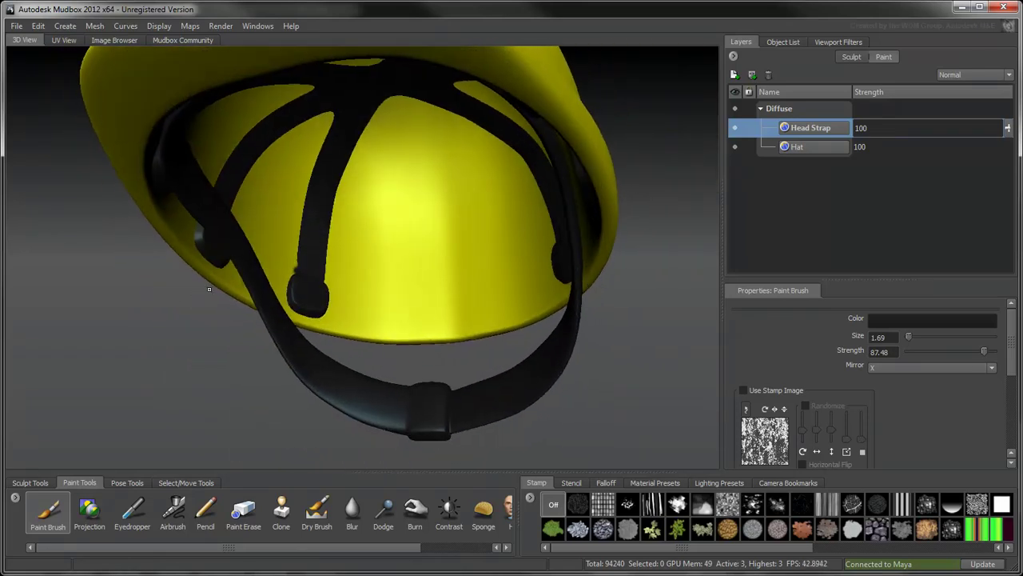
left_click(244, 512)
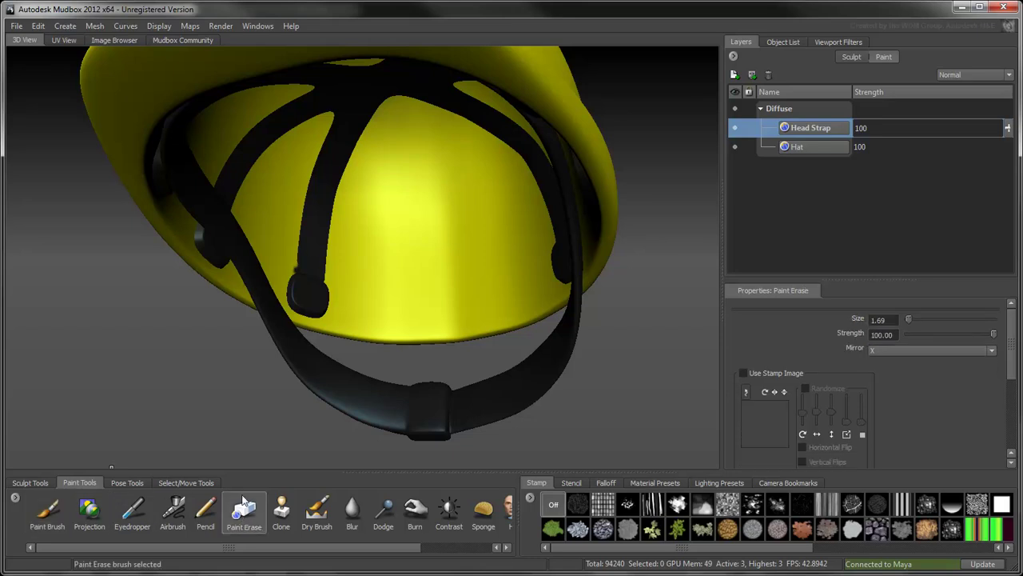
left_click_drag(379, 208, 260, 246, "alt")
right_click_drag(396, 204, 299, 209, "alt")
mouse_move(402, 211)
left_mouse_down("alt")
mouse_move(302, 215)
mouse_move(373, 234)
mouse_move(359, 268)
left_mouse_up("alt")
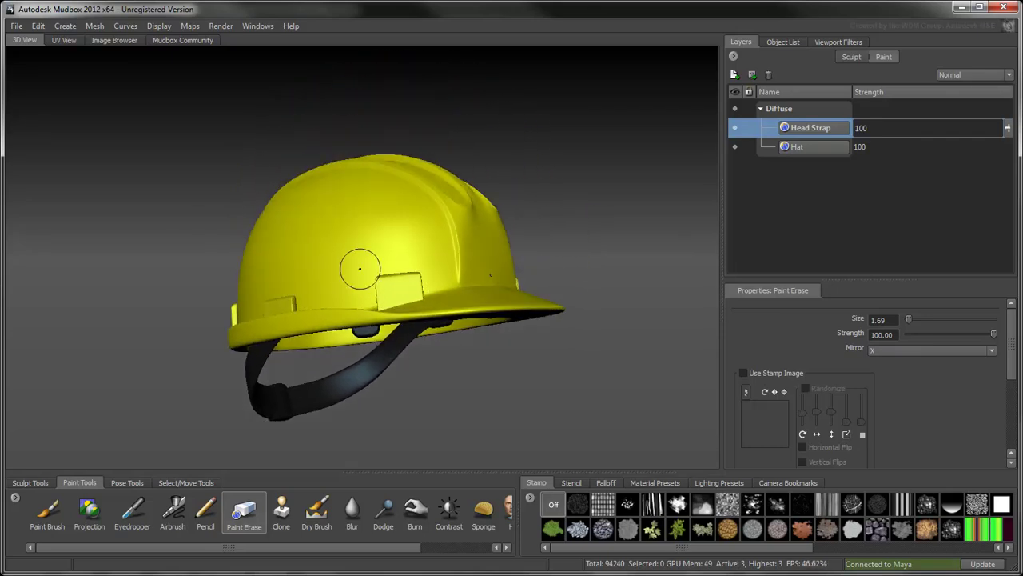
- Create a Diffuse paint layer named Dirt with size 1024 and TIFF [16 bit Integer, RGBA] format
left_click(734, 75)
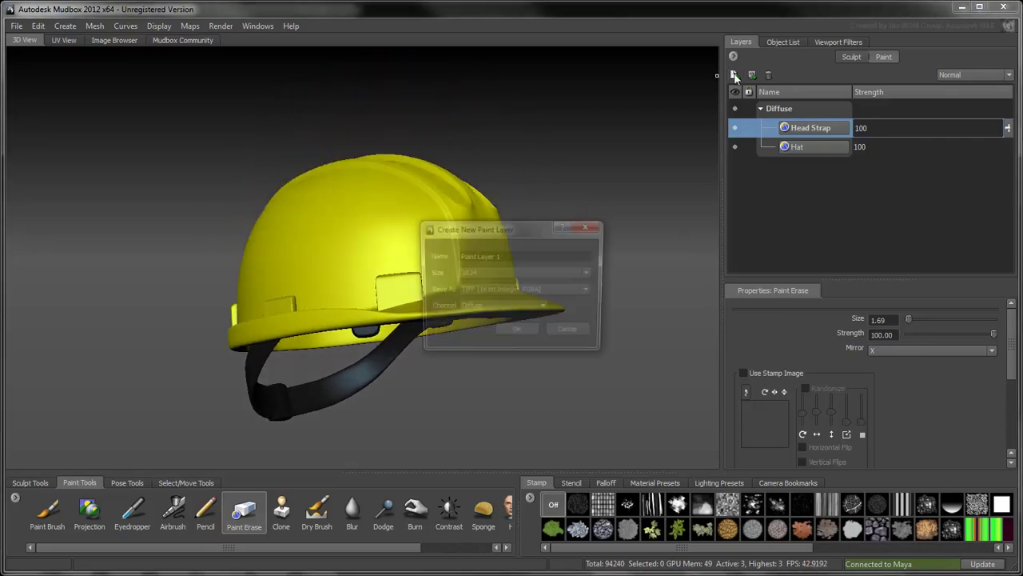
left_click(525, 255)
type("Dirt")
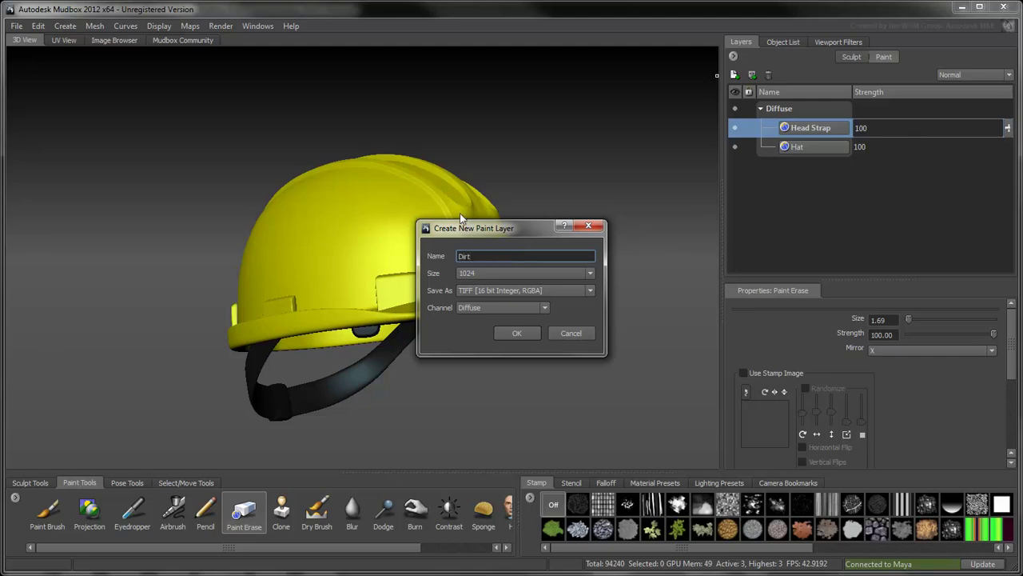
key("Return")
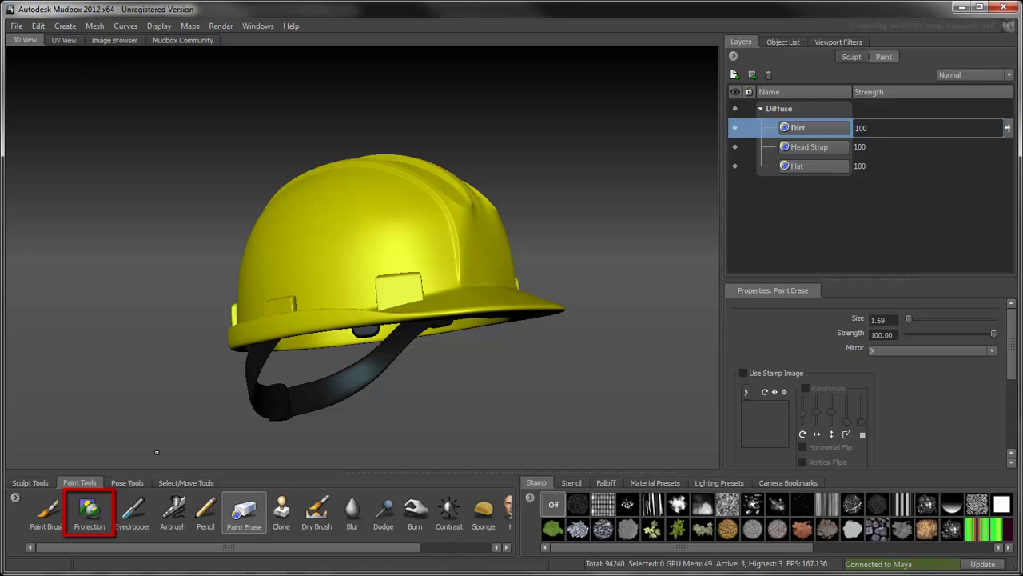
- Load the bw_splatteredScratched.png stencil for the Projection brush and set the stencil's visibility to 0.34
left_click(90, 514)
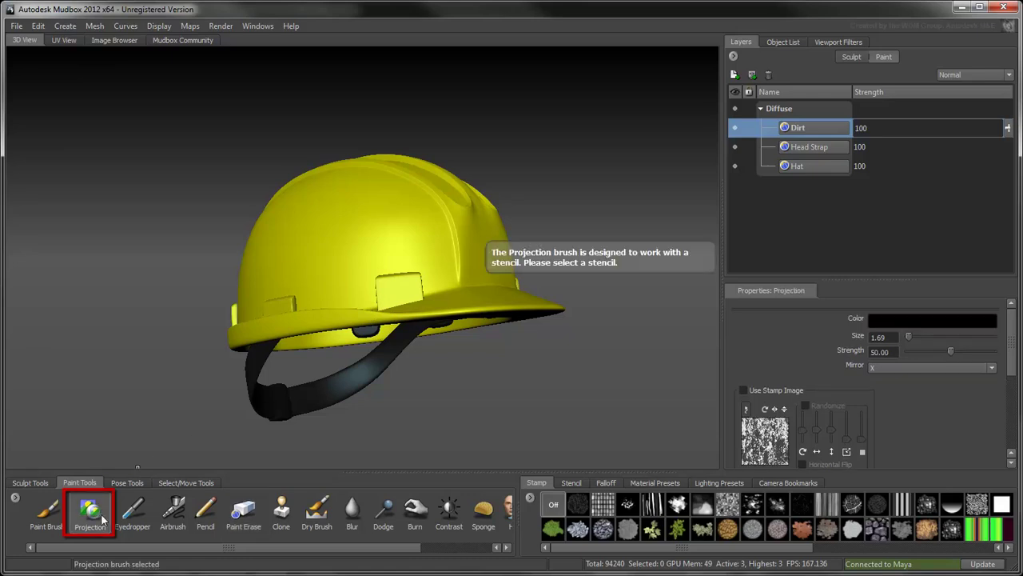
left_click(571, 483)
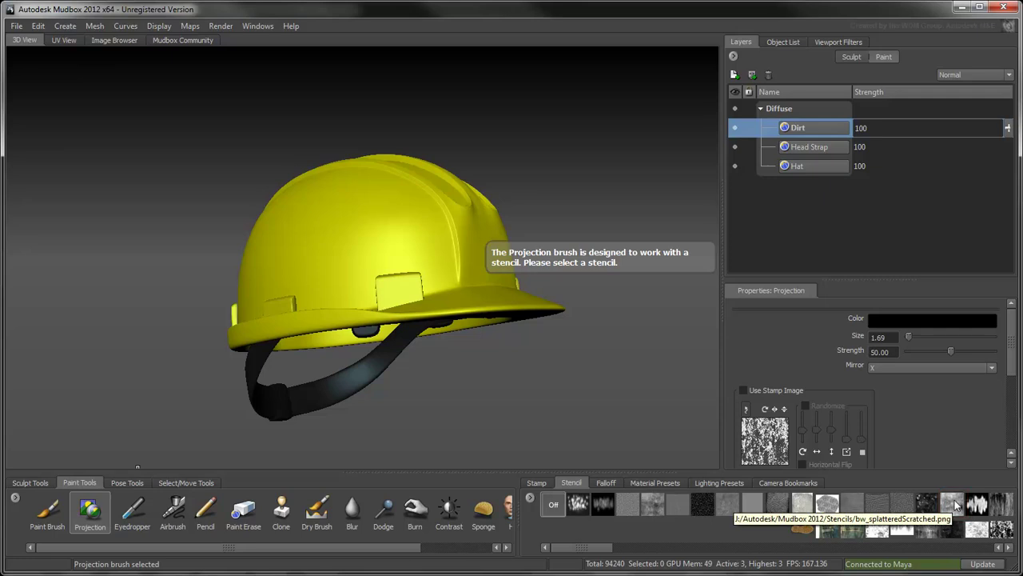
left_click(954, 503)
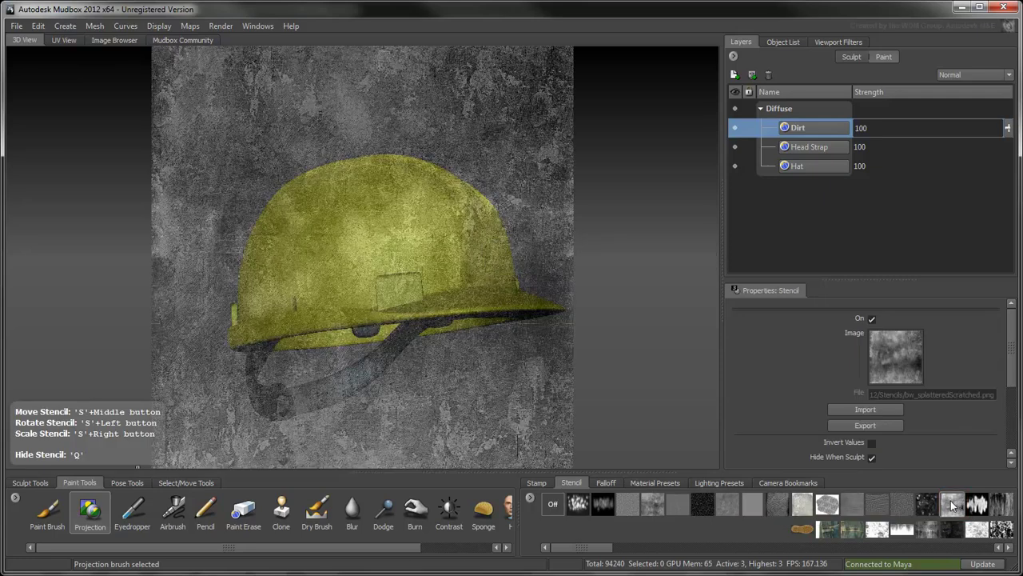
left_click_drag(1012, 330, 1015, 391)
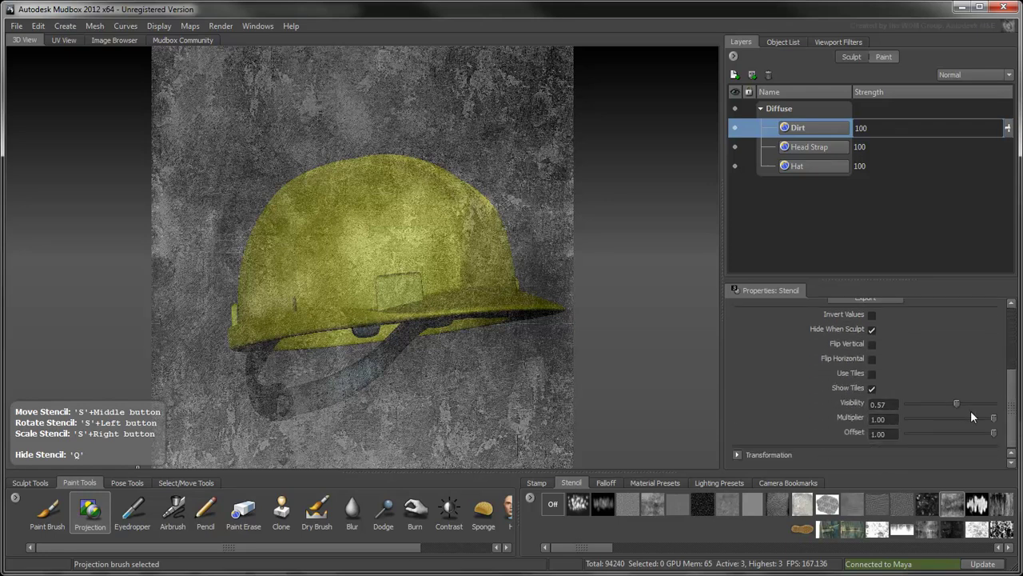
mouse_move(956, 404)
left_mouse_down()
mouse_move(922, 403)
mouse_move(959, 407)
mouse_move(937, 406)
left_mouse_up()
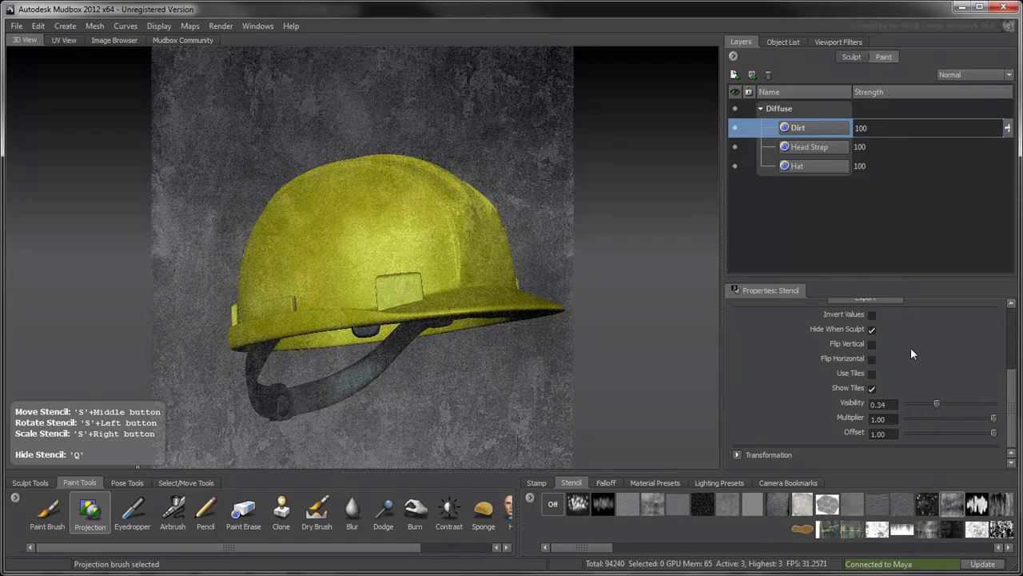
- Set the Projection brush color to white and turn its mirroring off
left_click(105, 509)
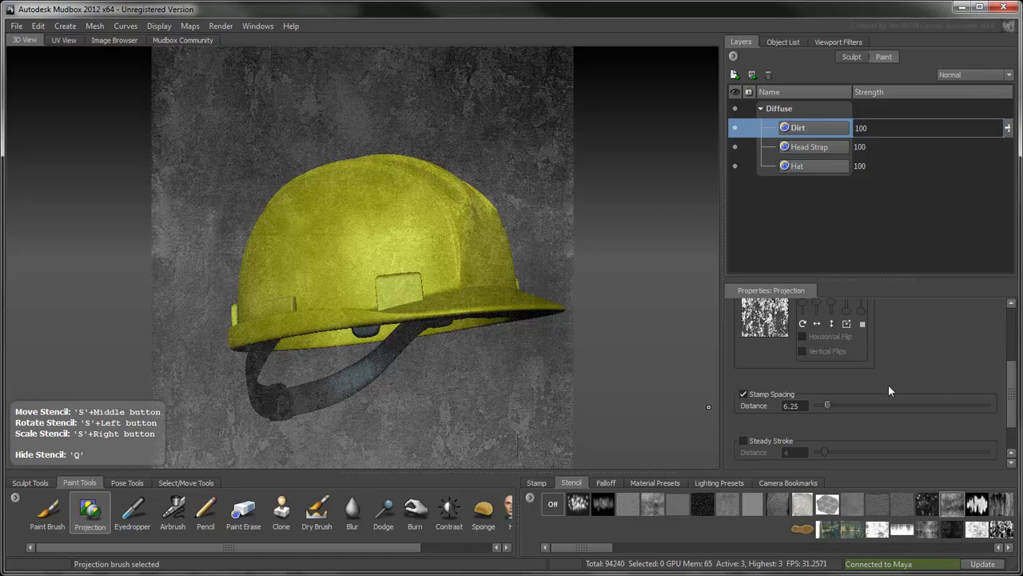
scroll(1010, 375, "up", 5)
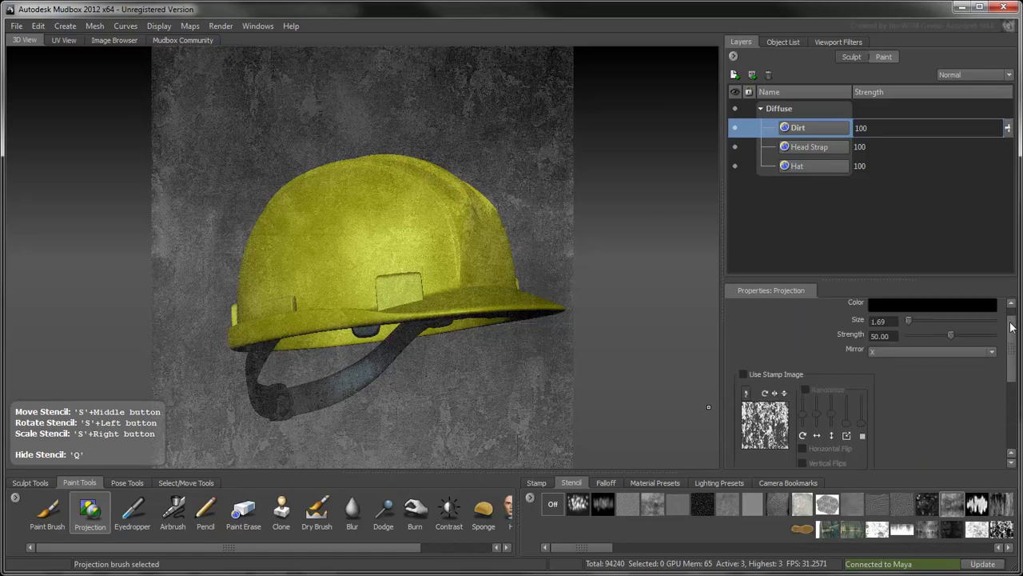
left_click(927, 320)
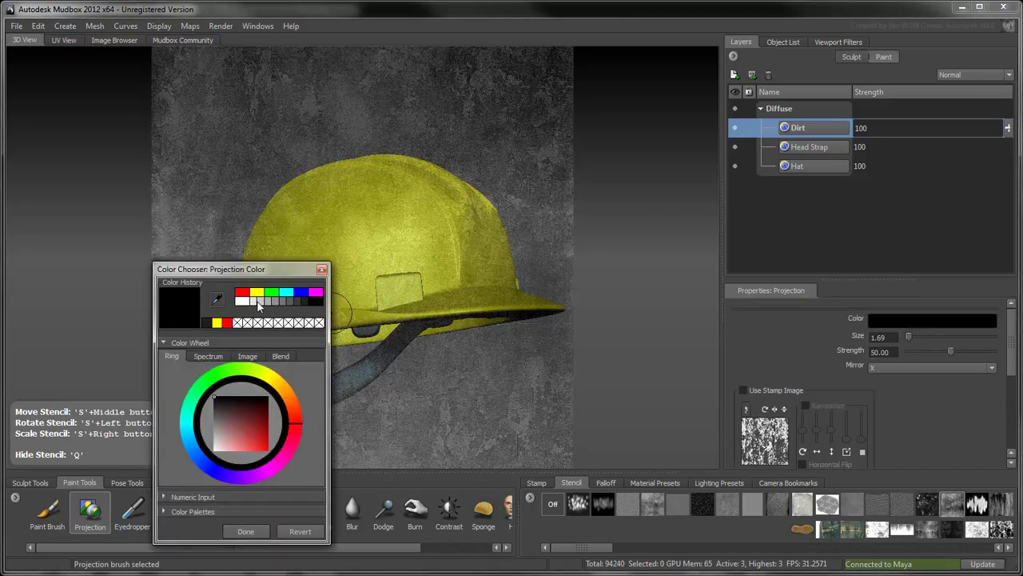
left_click(248, 303)
left_click(246, 531)
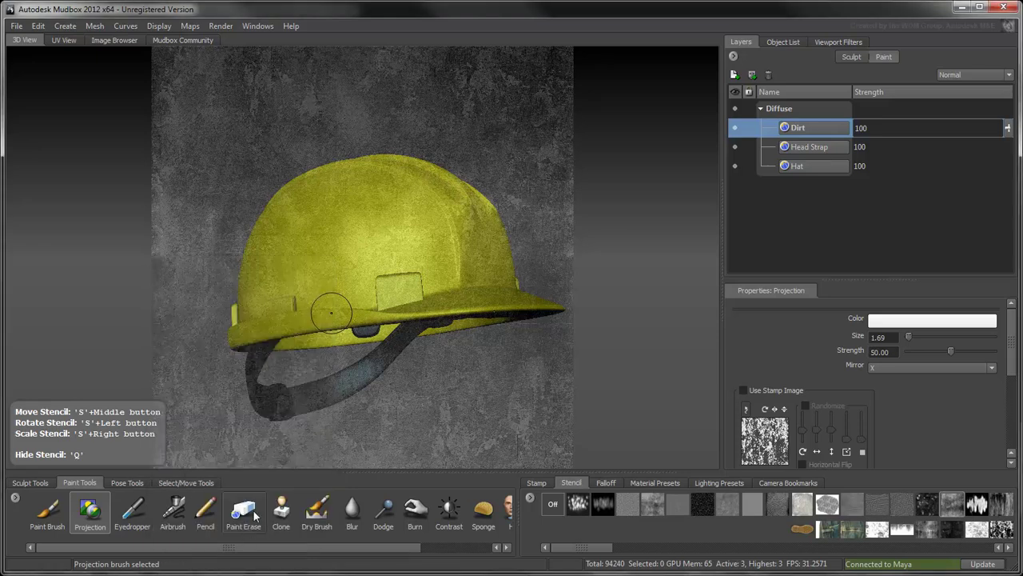
left_click(888, 368)
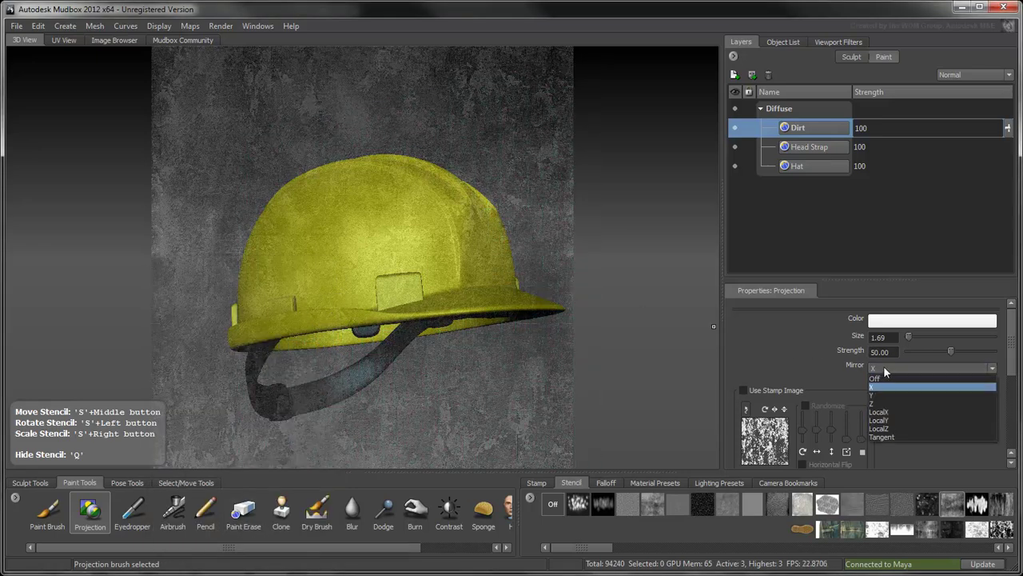
left_click(884, 379)
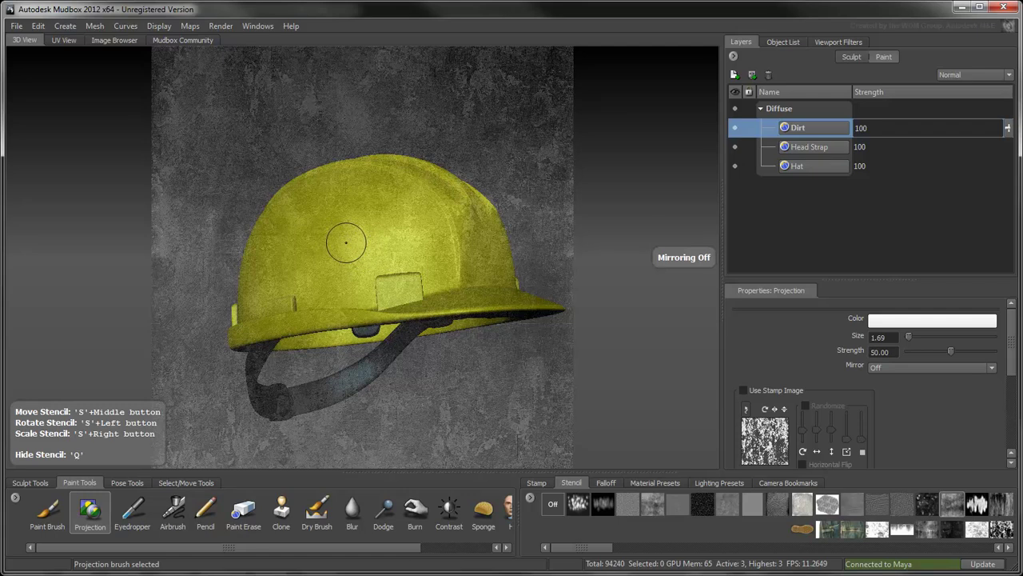
- Project the stencil's dirt texture onto the hat's front ridges and brim, enlarging the brush to 5.05
left_click_drag(346, 242, 388, 251, "alt")
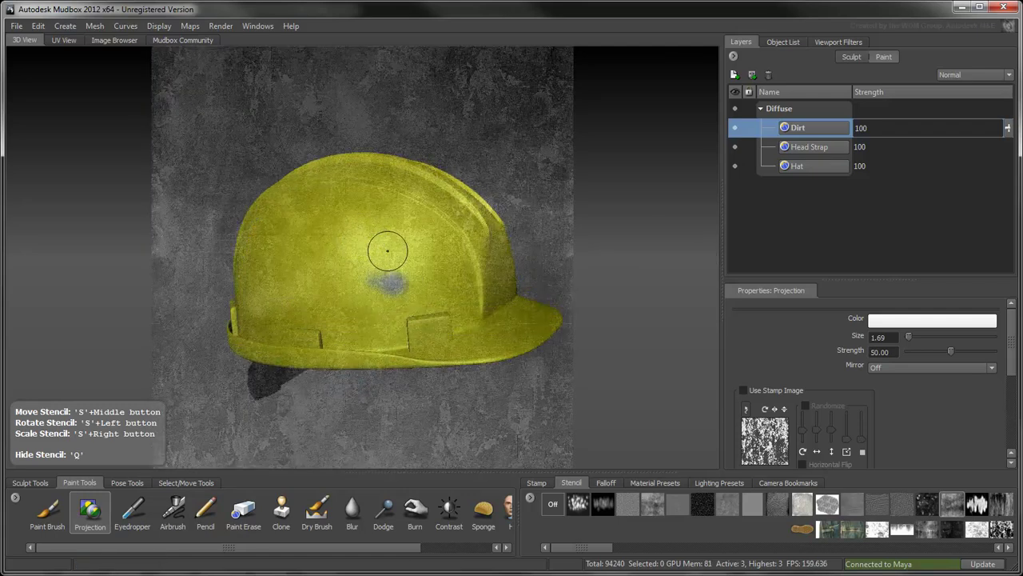
left_click_drag(339, 220, 294, 249)
left_click_drag(415, 255, 326, 272, "alt")
left_click_drag(334, 382, 374, 375)
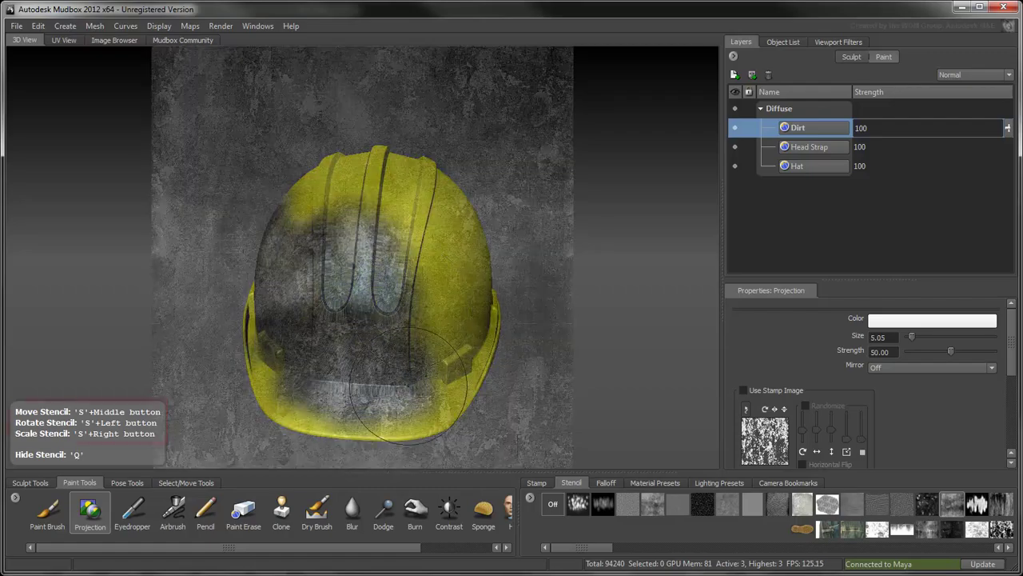
mouse_move(416, 260)
left_mouse_down()
mouse_move(352, 228)
mouse_move(392, 236)
left_mouse_up()
right_click_drag(392, 236, 422, 218)
left_click_drag(422, 217, 275, 253, "alt")
key("q")
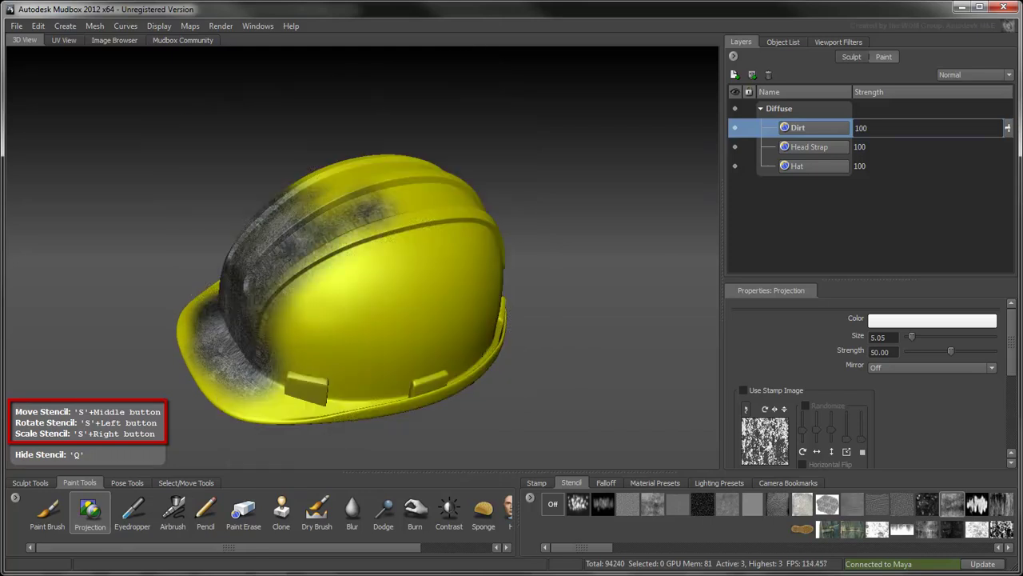
- Rotate the stencil and project its texture onto the sides of the hat at brush size 8.89
left_click_drag(404, 256, 360, 280)
right_click_drag(436, 244, 365, 248, "alt")
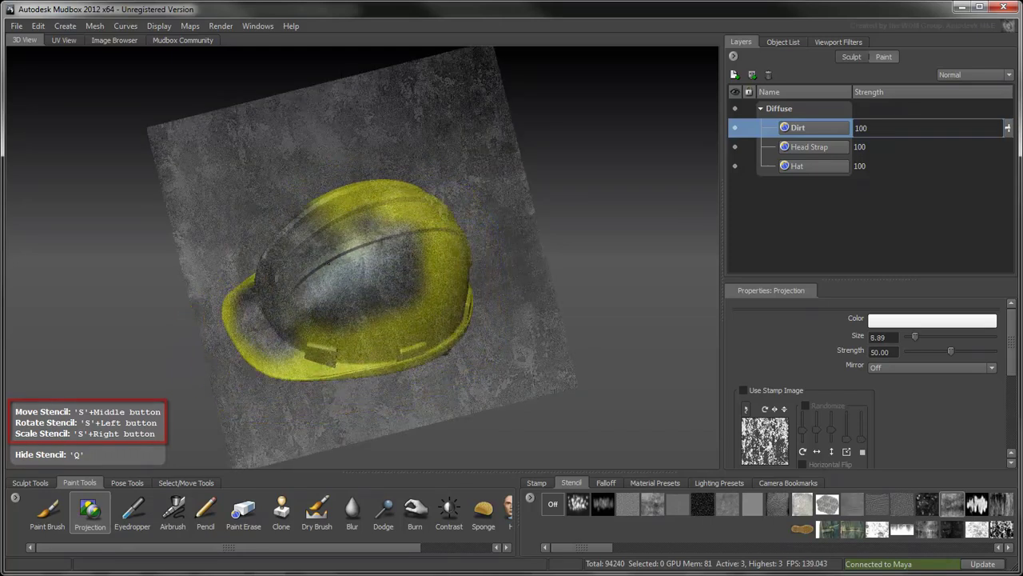
key("q")
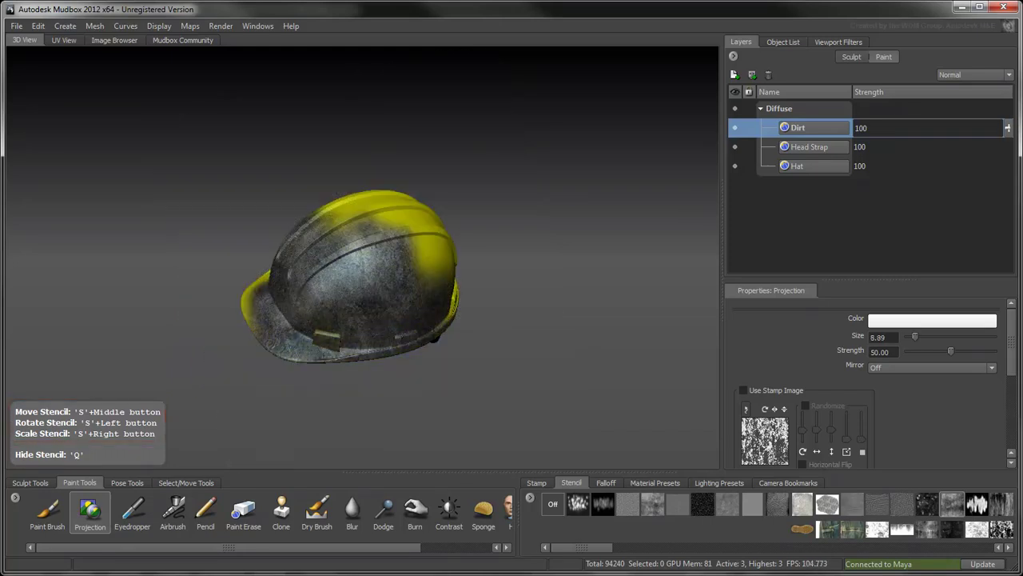
key("q")
left_click_drag(599, 270, 563, 134)
right_click_drag(562, 135, 609, 132)
key("q")
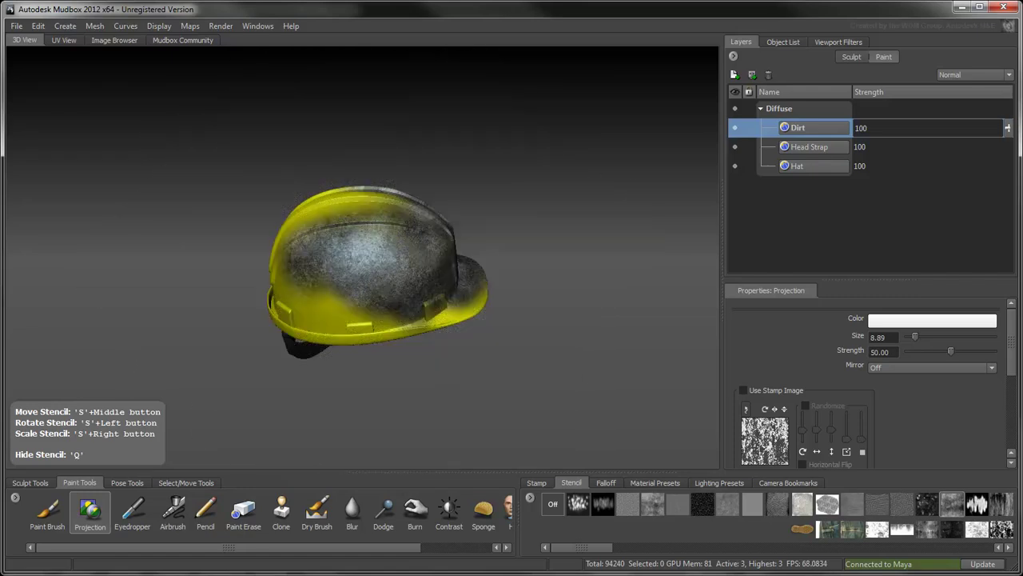
- Project the stencil over the remaining yellow areas of the shell, rim and back, and hide the stencil
key("q")
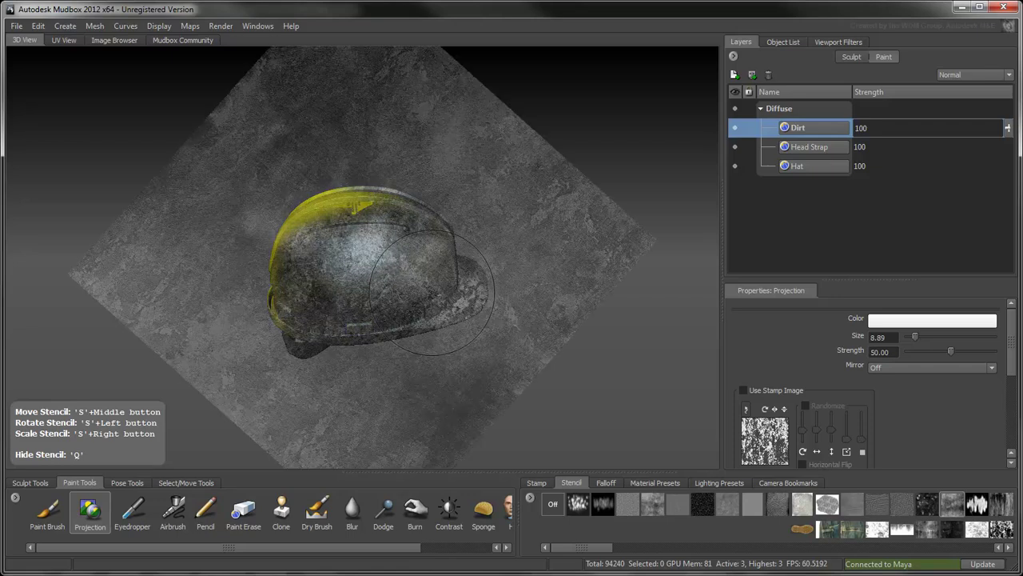
key("q")
mouse_move(336, 336)
left_mouse_down()
mouse_move(400, 332)
mouse_move(424, 343)
left_mouse_up()
mouse_move(424, 328)
left_mouse_down()
mouse_move(400, 231)
mouse_move(351, 208)
left_mouse_up()
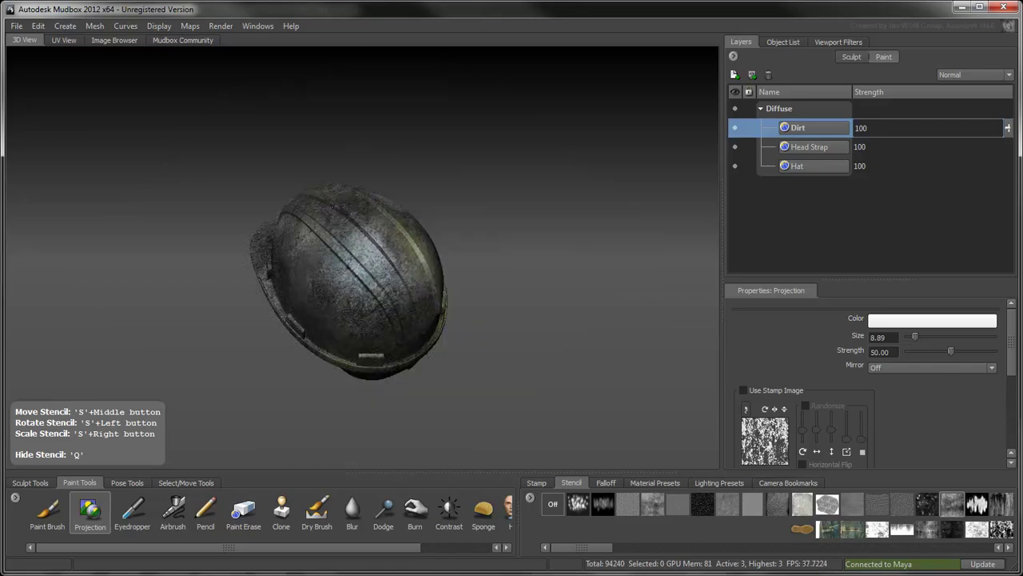
left_click_drag(400, 304, 344, 264, "alt")
mouse_move(366, 204)
left_mouse_down()
mouse_move(339, 256)
mouse_move(395, 287)
mouse_move(343, 276)
mouse_move(359, 304)
left_mouse_up()
key("q")
left_click_drag(360, 239, 478, 299, "alt")
key("q")
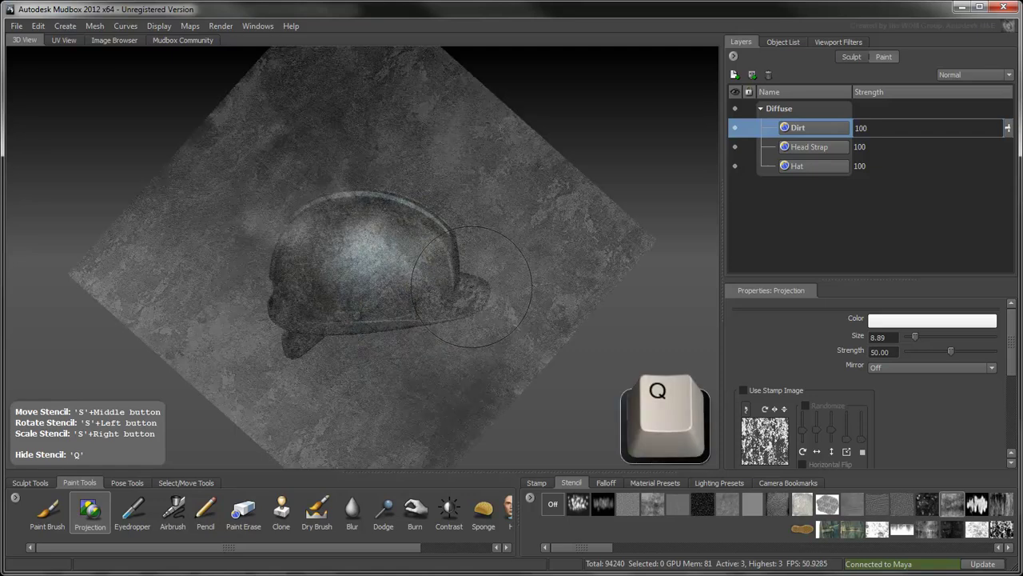
key("q")
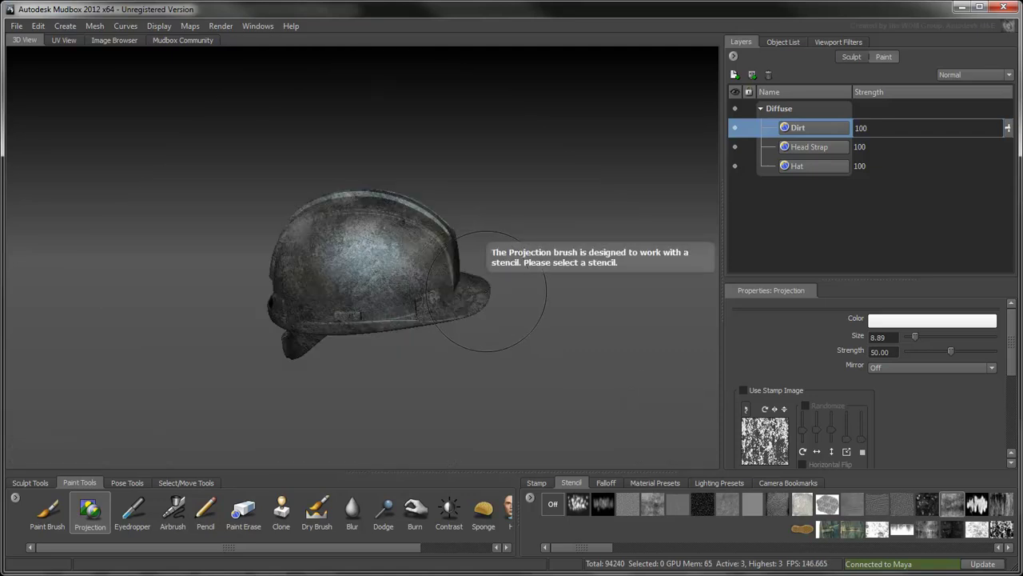
mouse_move(526, 279)
left_mouse_down("alt")
mouse_move(218, 230)
mouse_move(114, 229)
mouse_move(158, 229)
left_mouse_up("alt")
right_click_drag(502, 193, 637, 195, "alt")
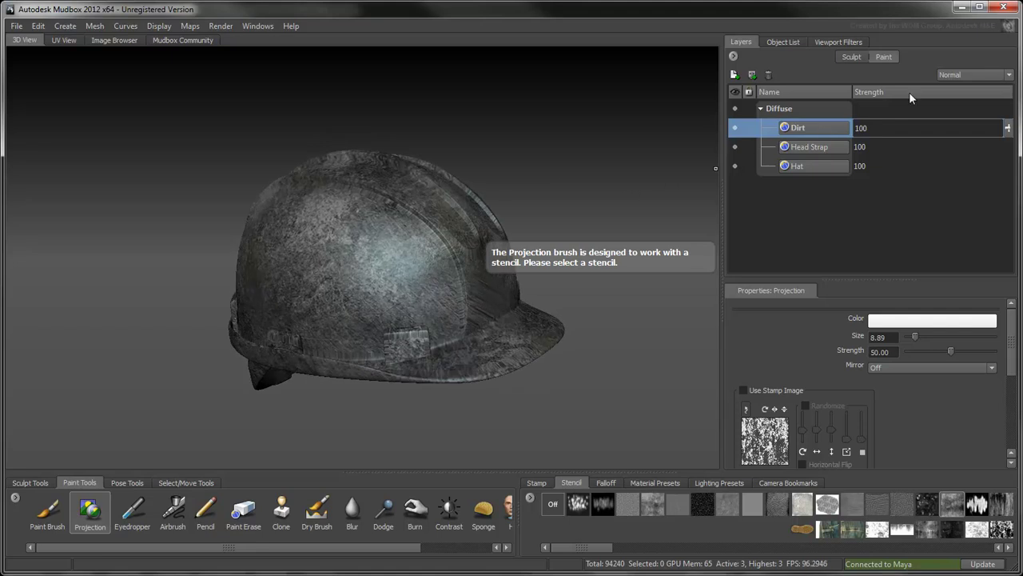
- Set the Dirt layer's blend mode to Hard Light and its strength to 25
left_click(971, 74)
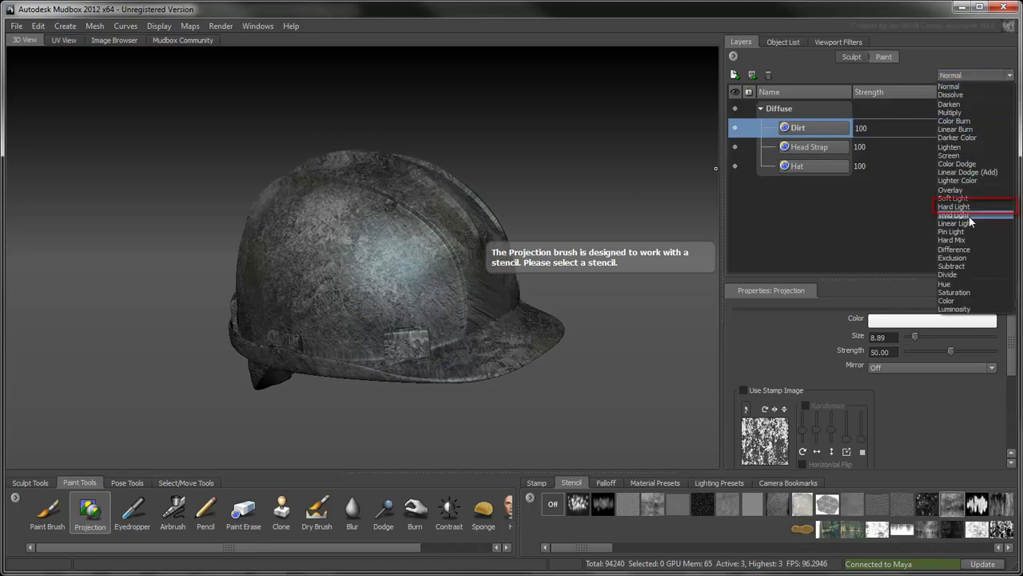
left_click(975, 207)
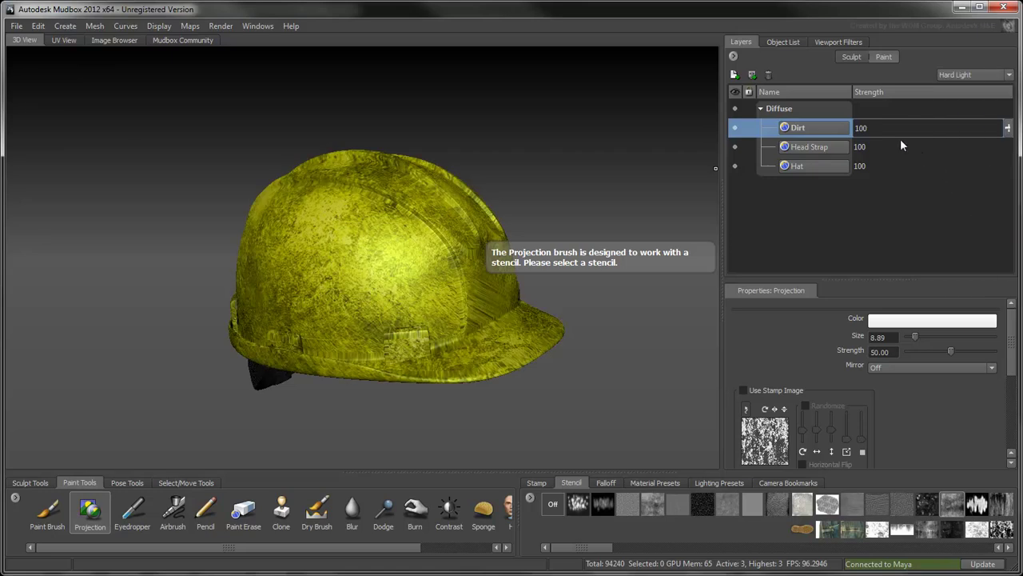
left_click_drag(899, 130, 836, 132)
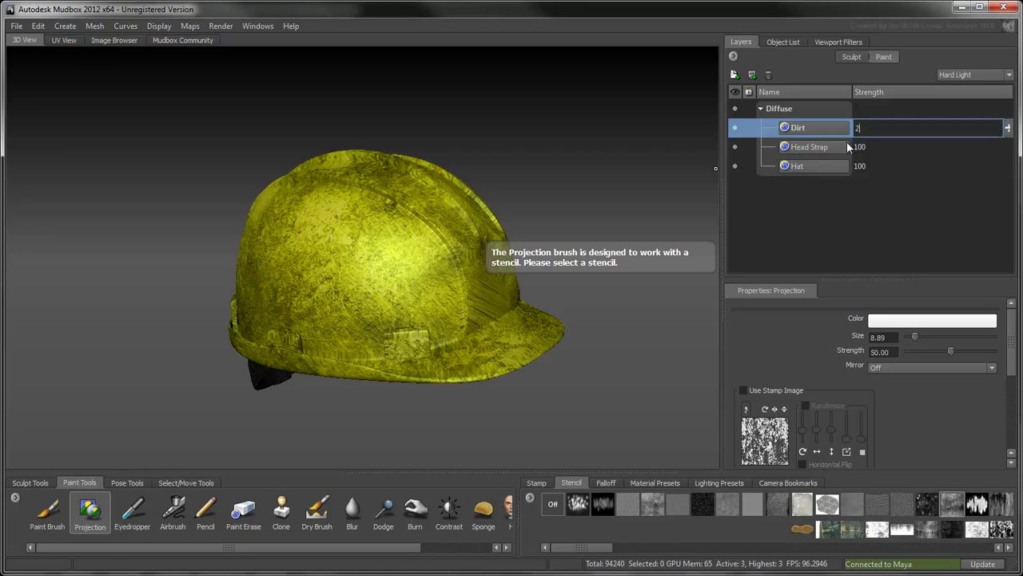
key("Return")
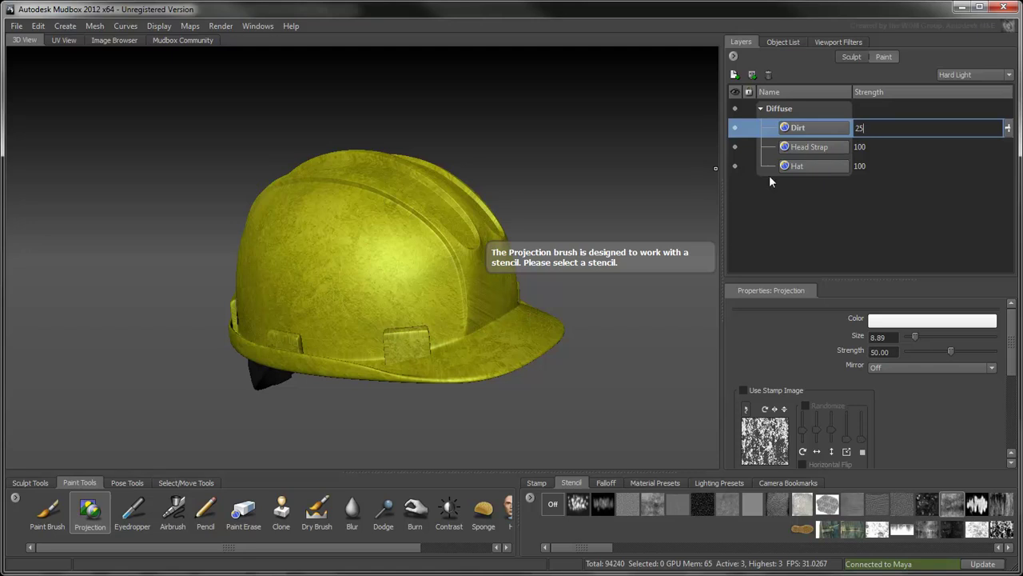
left_click_drag(586, 214, 473, 201, "alt")
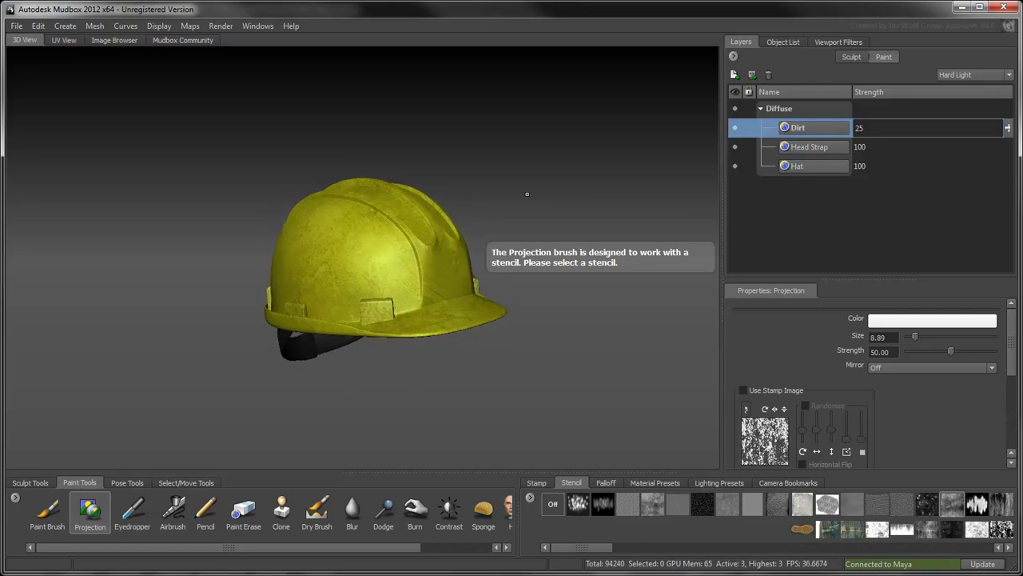
- Add a new sculpt layer above hard_hat_geo and ready the Sculpt tool with a white splatter stamp
left_click(852, 58)
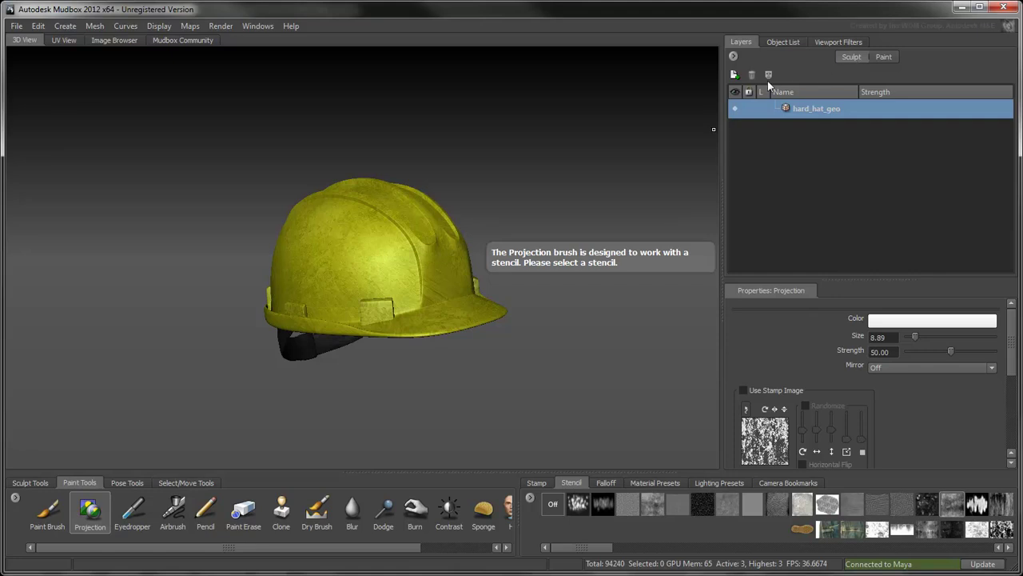
left_click(734, 75)
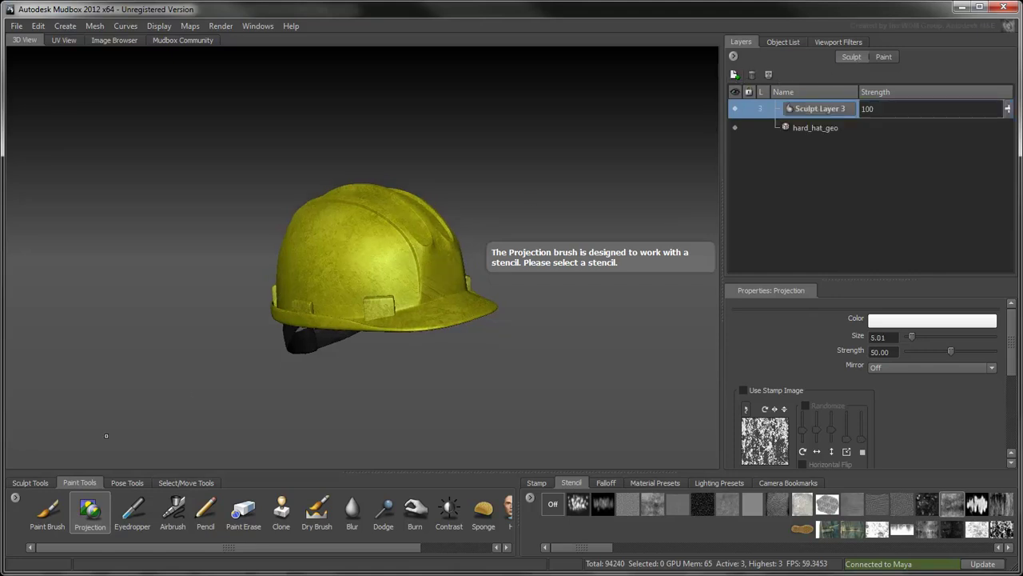
left_click(30, 483)
left_click(42, 512)
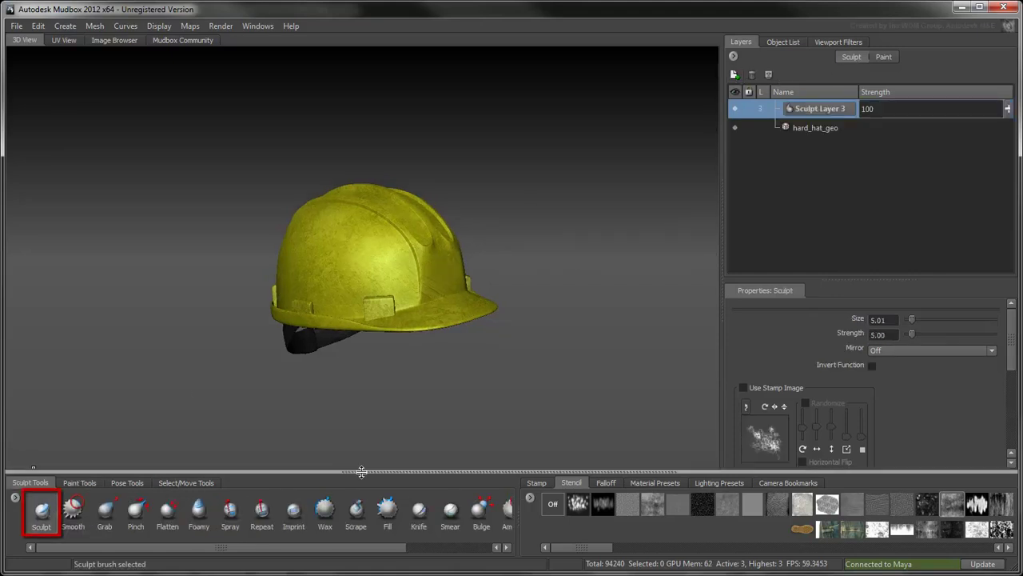
left_click(536, 484)
left_click(777, 504)
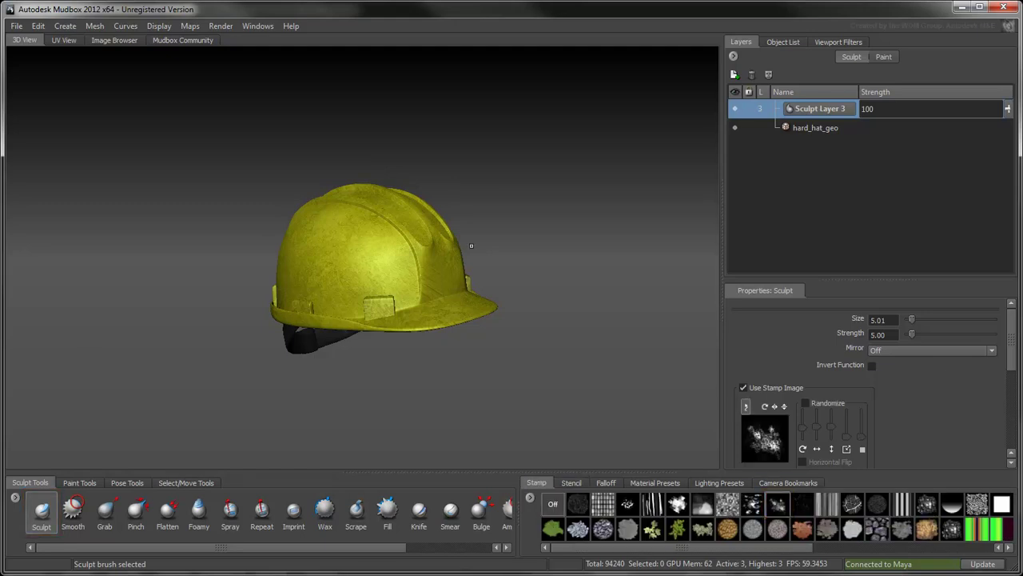
- Undo a trial sculpt stroke, then lower the brush strength to 1.02 and sculpt subtle bumps on the hat's side
mouse_move(380, 256)
left_mouse_down()
mouse_move(320, 233)
mouse_move(375, 264)
mouse_move(442, 265)
mouse_move(445, 283)
left_mouse_up()
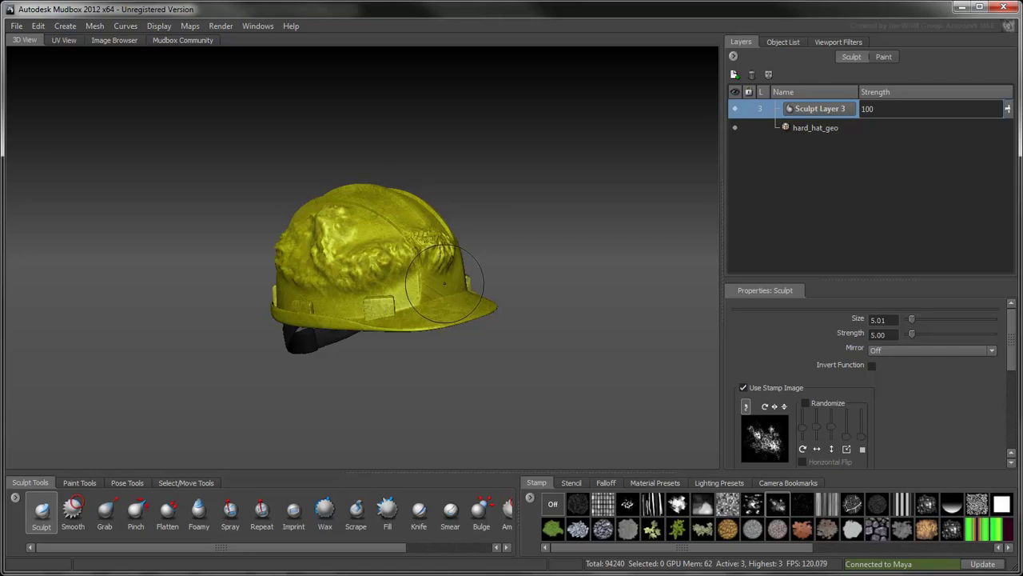
key("ctrl+z")
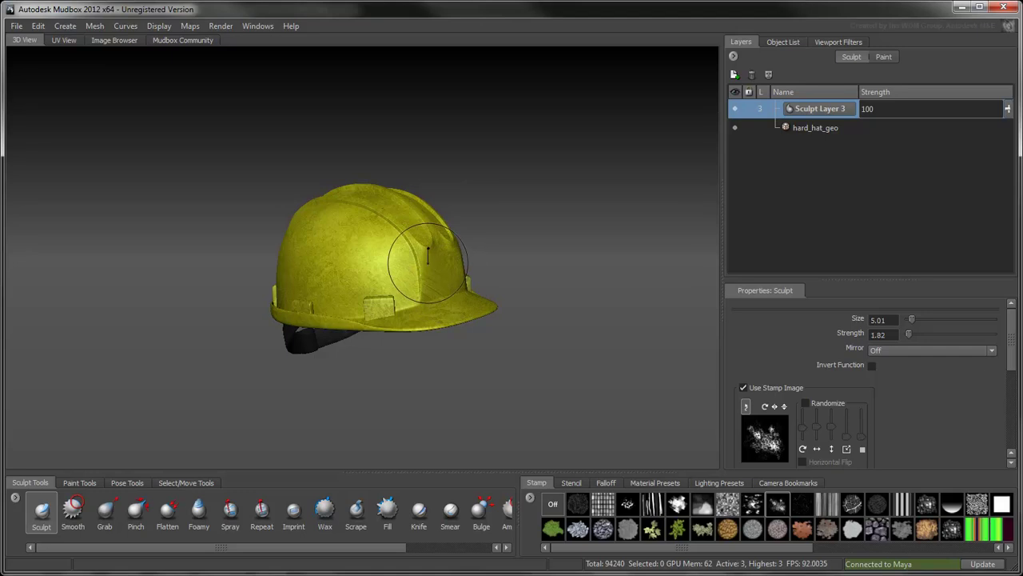
mouse_move(362, 247)
left_mouse_down()
mouse_move(363, 268)
mouse_move(403, 271)
left_mouse_up()
right_click_drag(462, 230, 709, 214, "alt")
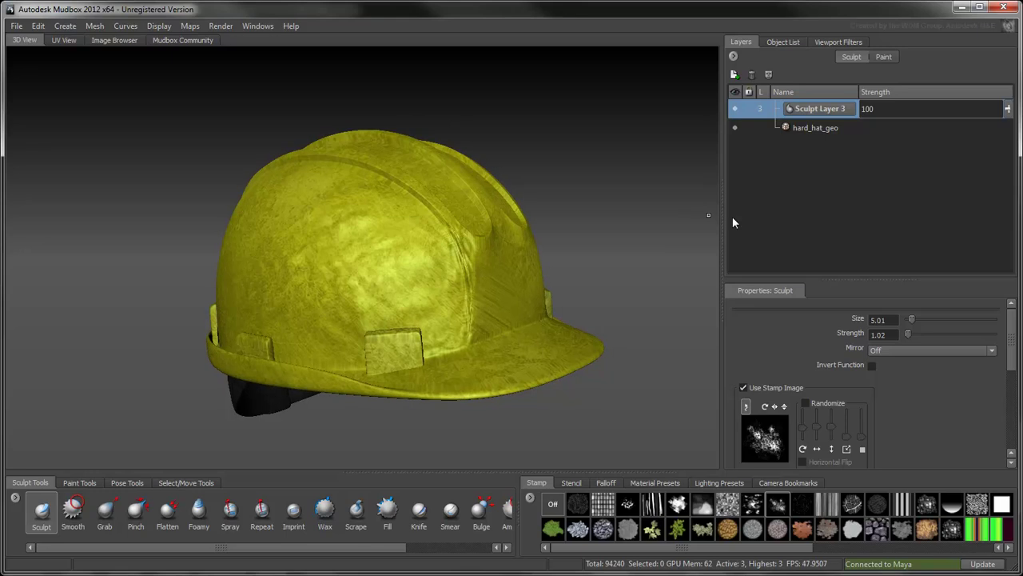
- Enable stamp spacing with a distance of 50 and sculpt bumps over the remaining sides and back of the shell
scroll(886, 375, "down", 5)
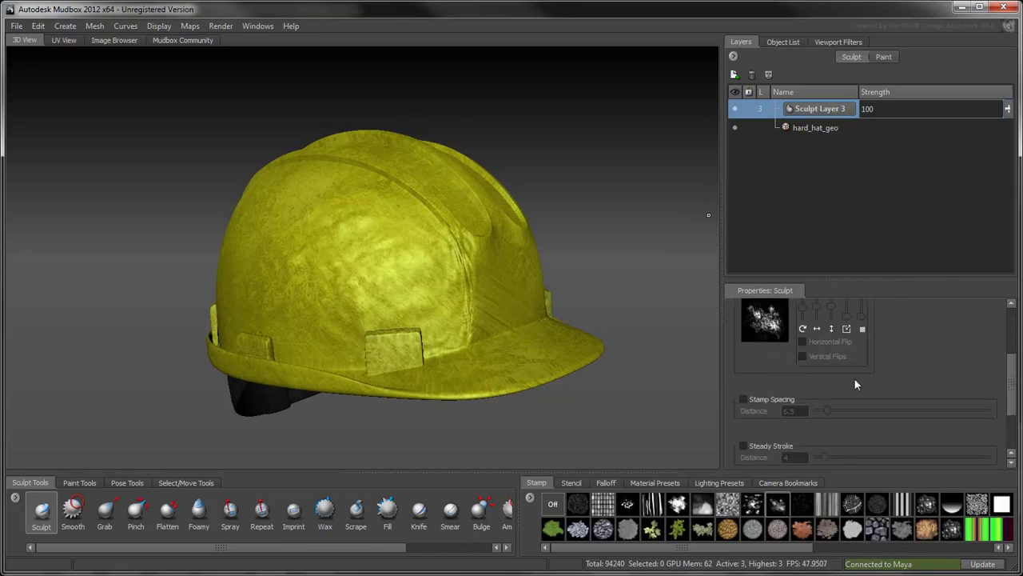
left_click(745, 399)
type("50")
key("Return")
mouse_move(478, 280)
left_mouse_down()
mouse_move(481, 326)
mouse_move(542, 325)
mouse_move(416, 318)
mouse_move(288, 337)
left_mouse_up()
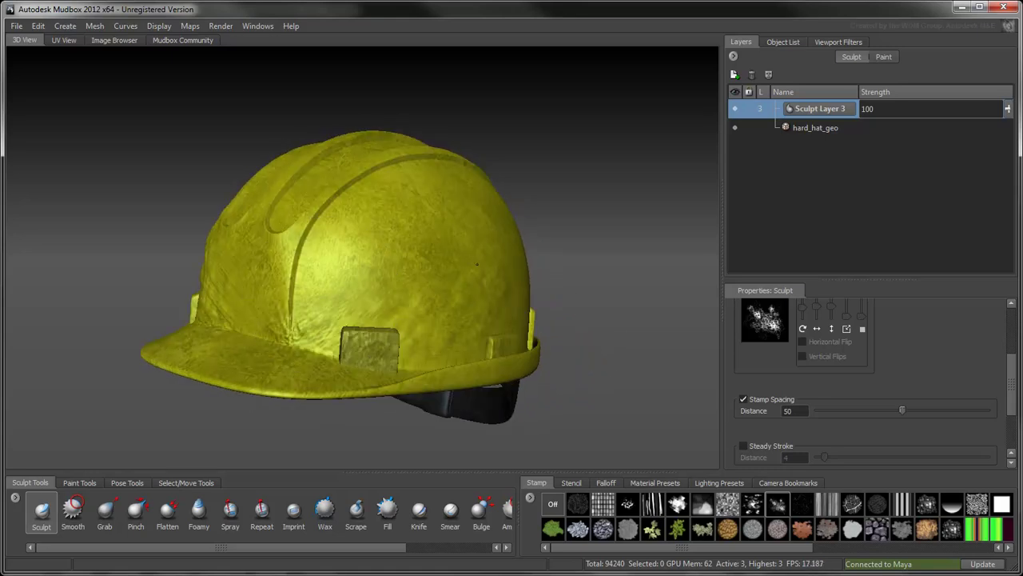
mouse_move(331, 274)
left_mouse_down("alt")
mouse_move(294, 233)
mouse_move(376, 216)
mouse_move(487, 256)
mouse_move(400, 295)
mouse_move(512, 329)
mouse_move(372, 255)
mouse_move(296, 354)
left_mouse_up("alt")
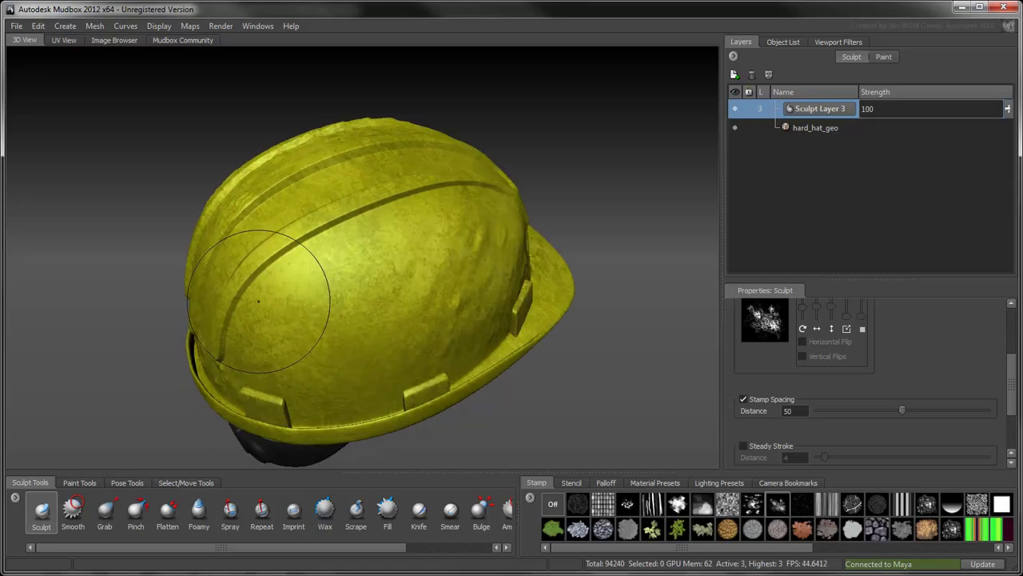
left_click_drag(493, 284, 384, 294, "alt")
left_click_drag(456, 369, 573, 324, "alt")
right_click_drag(572, 324, 407, 304, "alt")
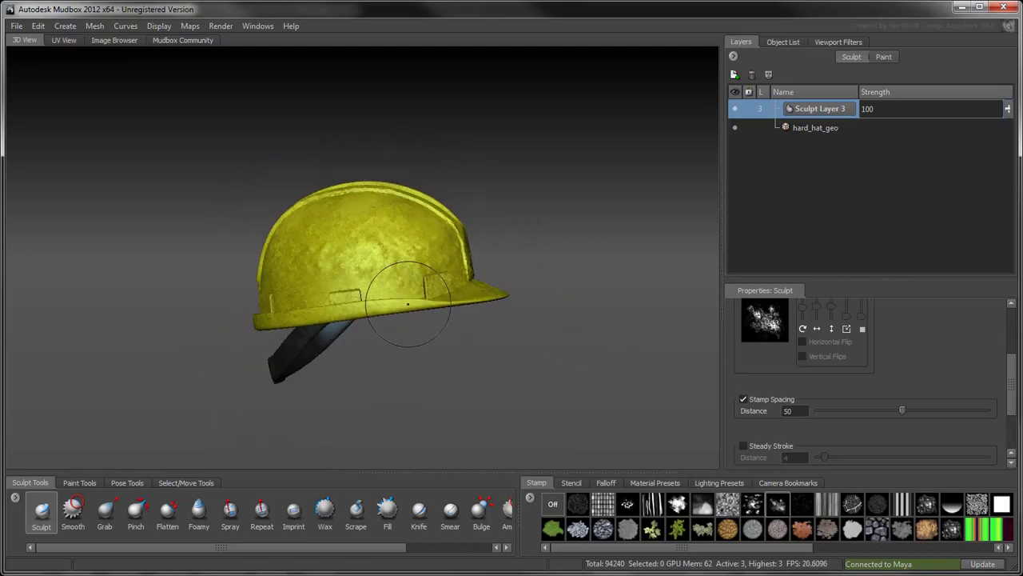
- Extract an ambient occlusion map and a normal map from the sculpted hat as new paint layers
left_click(191, 26)
mouse_move(210, 39)
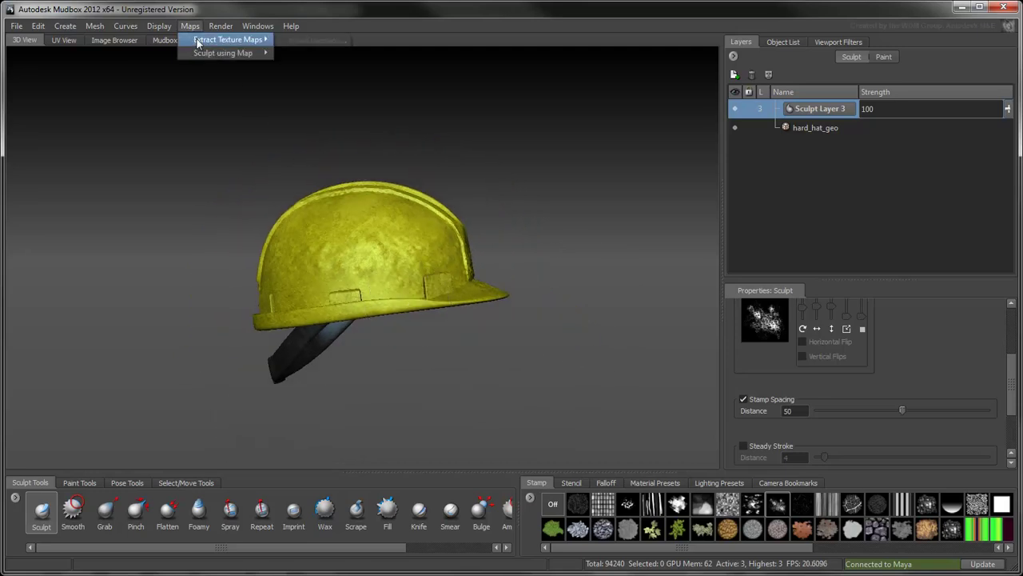
left_click(284, 47)
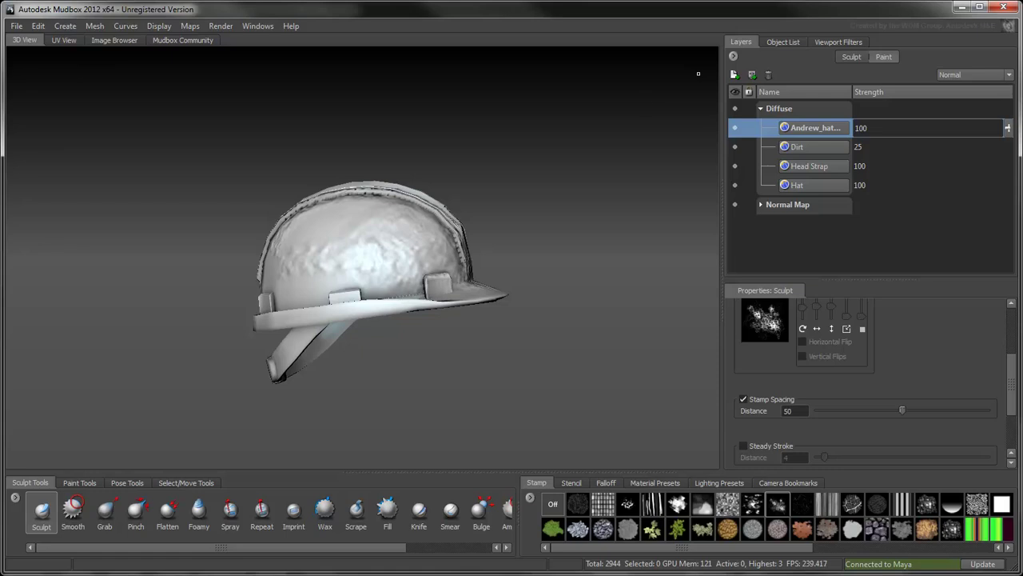
- Widen the layer name column and set the Andrew_hat_AO layer's blend mode to Multiply
left_click_drag(585, 146, 529, 172, "alt")
left_click_drag(852, 92, 893, 92)
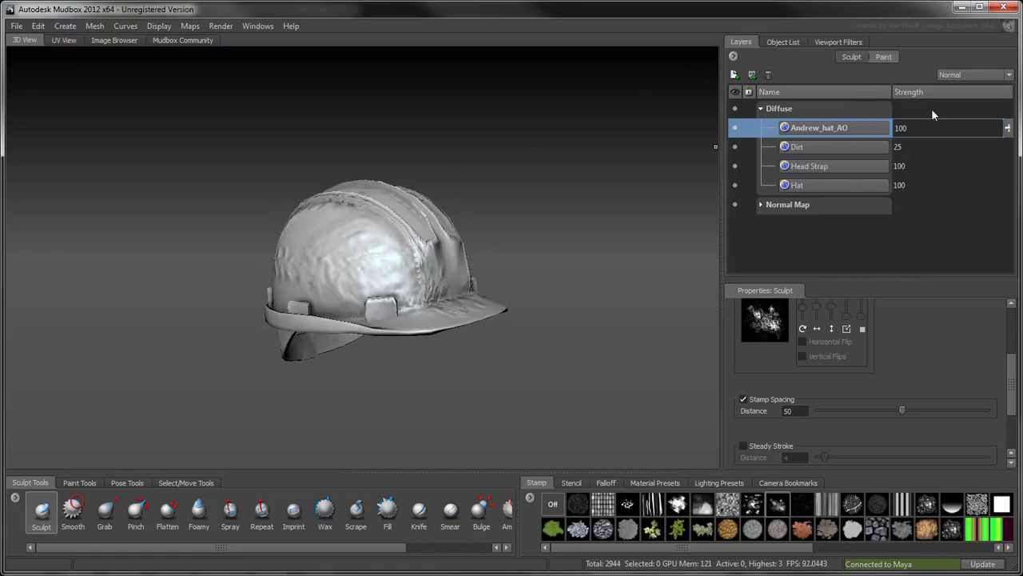
left_click(999, 75)
left_click(965, 113)
left_click_drag(695, 192, 707, 233, "alt")
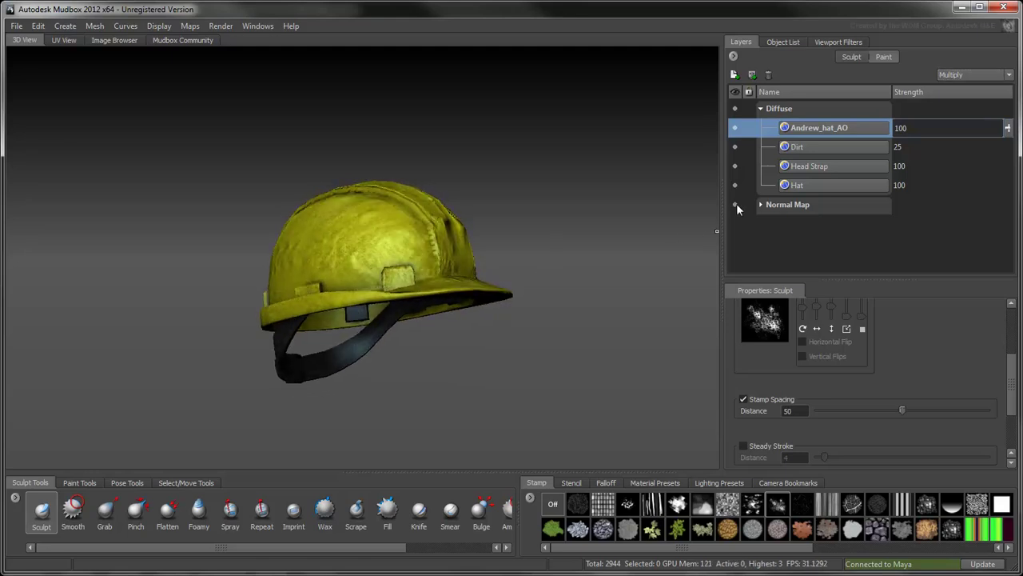
- Compare the low-resolution hat in wireframe display and with the Normal Map group hidden and shown
key("w")
left_click(736, 204)
left_click(736, 205)
left_click_drag(590, 198, 578, 221, "alt")
key("w")
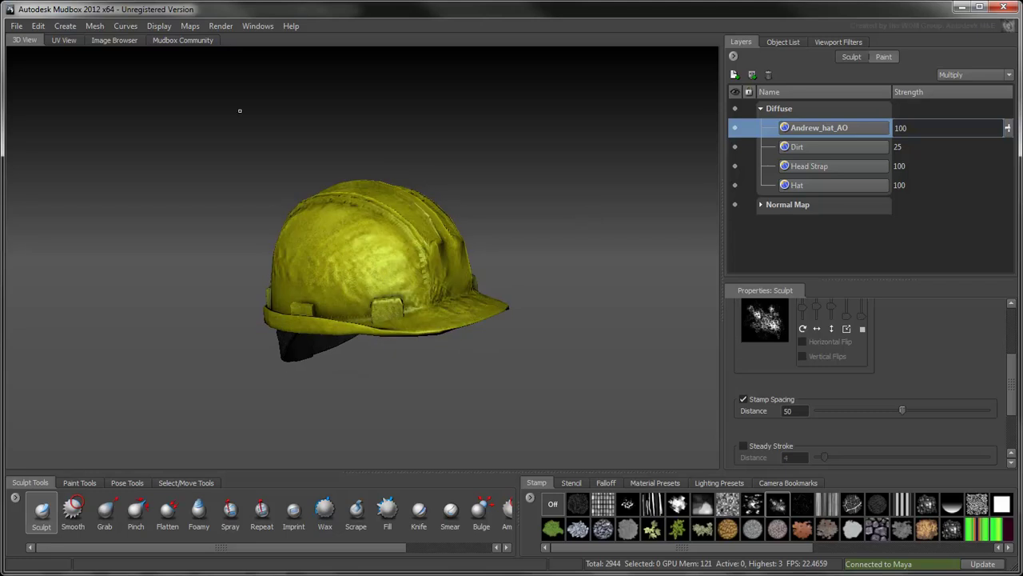
- Send the updated textures of the entire scene to the current Maya scene and switch to Maya
left_click(14, 26)
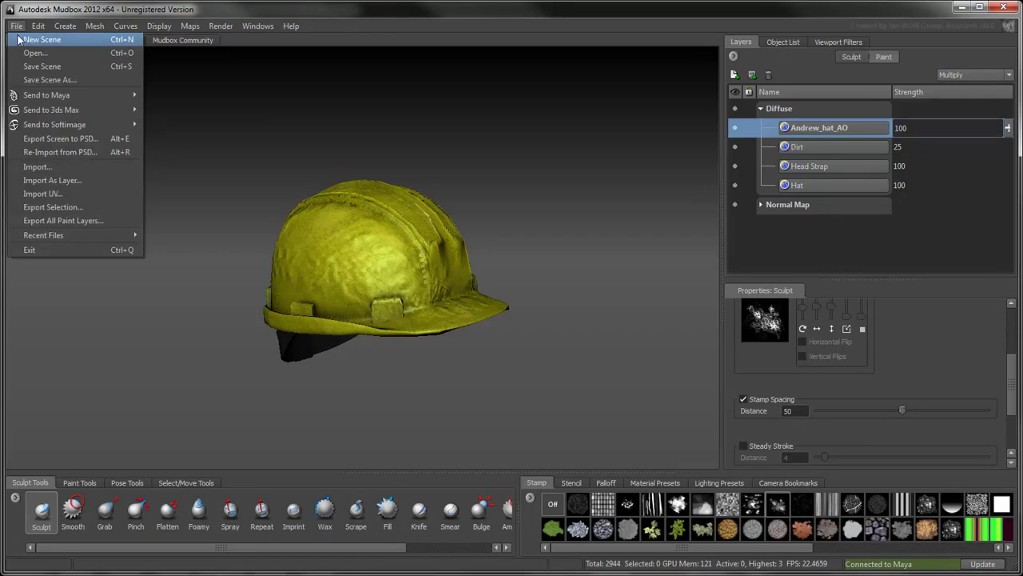
mouse_move(48, 95)
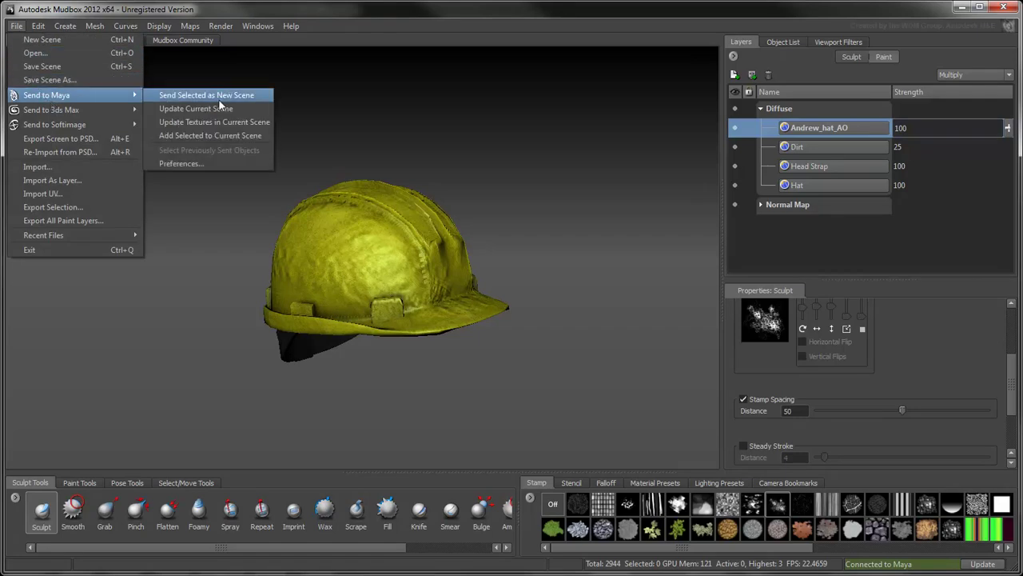
left_click(252, 124)
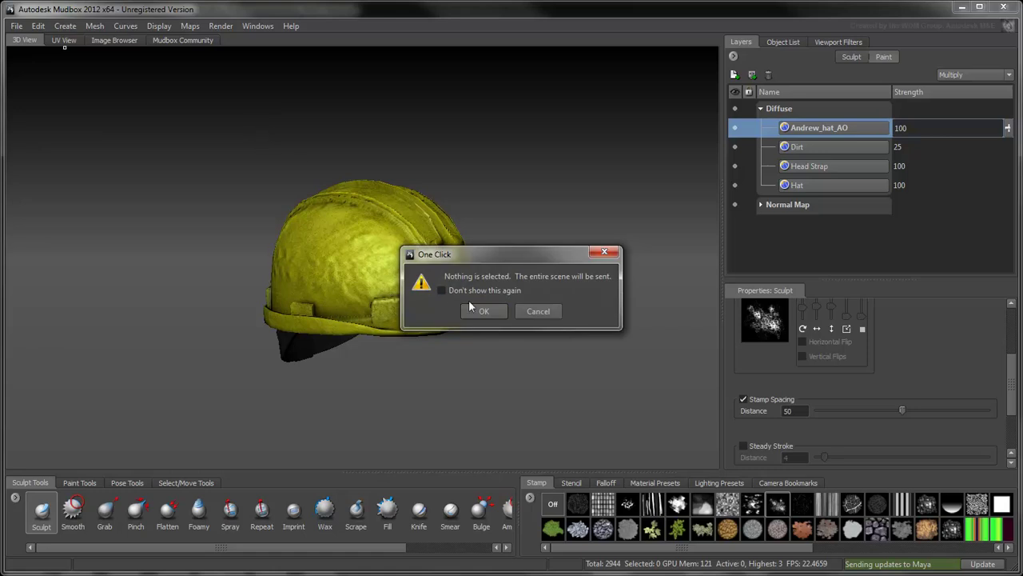
left_click(484, 311)
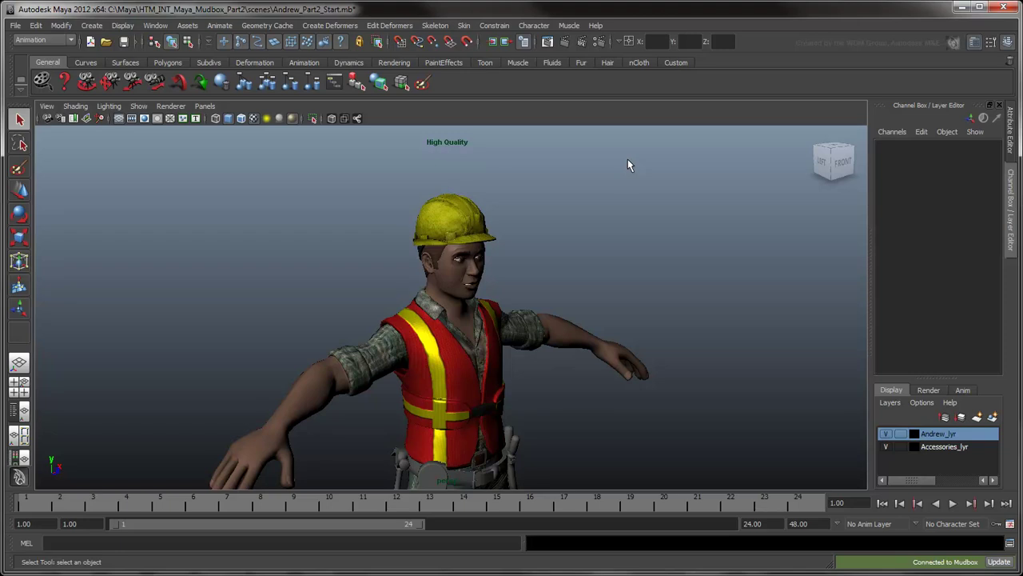
- Inspect the textured hard hat on the character up close, briefly displaying the wireframe on the shaded models
left_click_drag(417, 167, 326, 200, "alt")
right_click_drag(472, 224, 724, 240, "alt")
left_click_drag(602, 229, 688, 232, "alt")
left_click(241, 118)
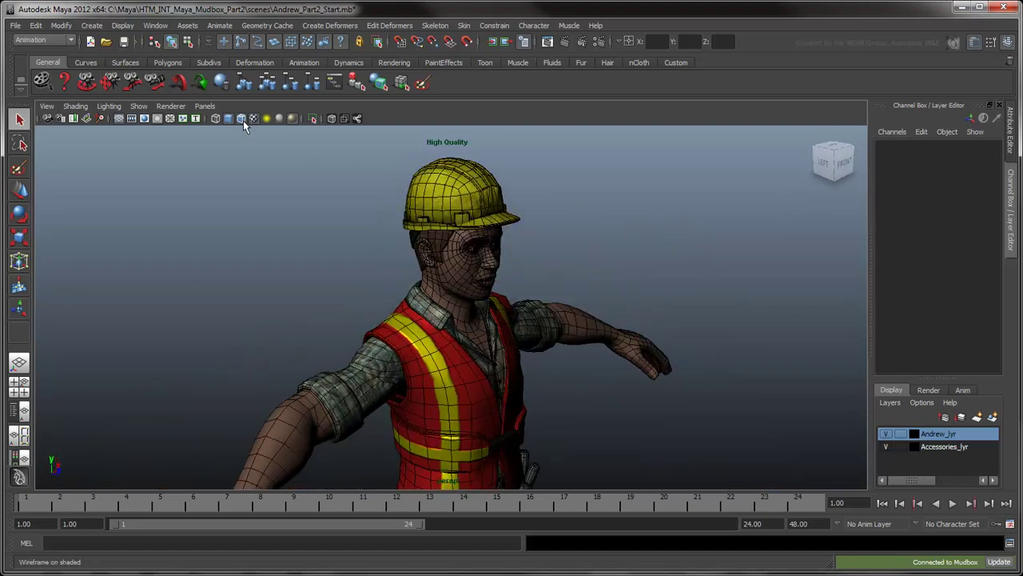
left_click(241, 118)
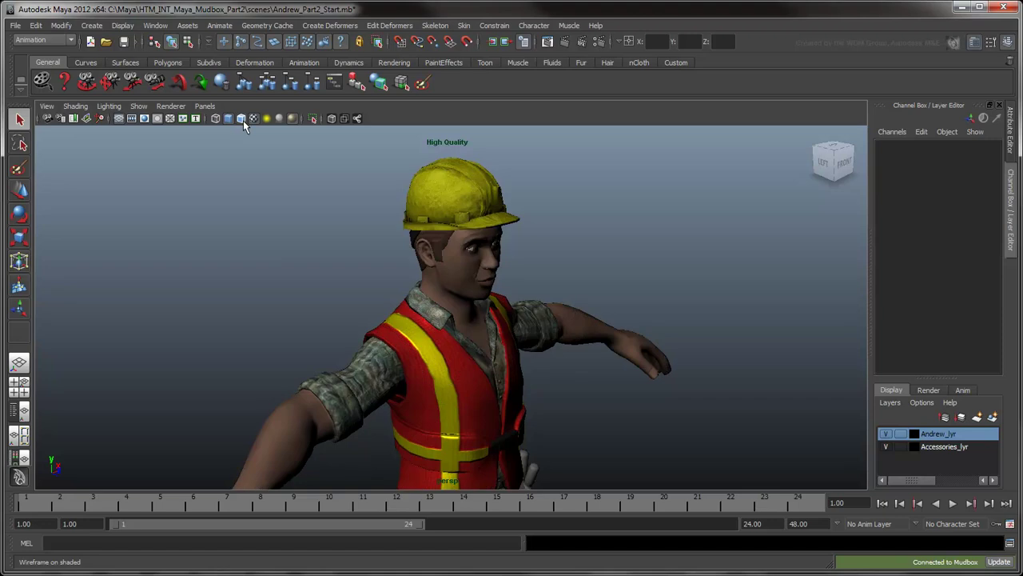
- Switch to the side-by-side perspective and UV Texture Editor layout and select the hard hat to display its UVs
middle_click_drag(587, 221, 507, 222, "alt")
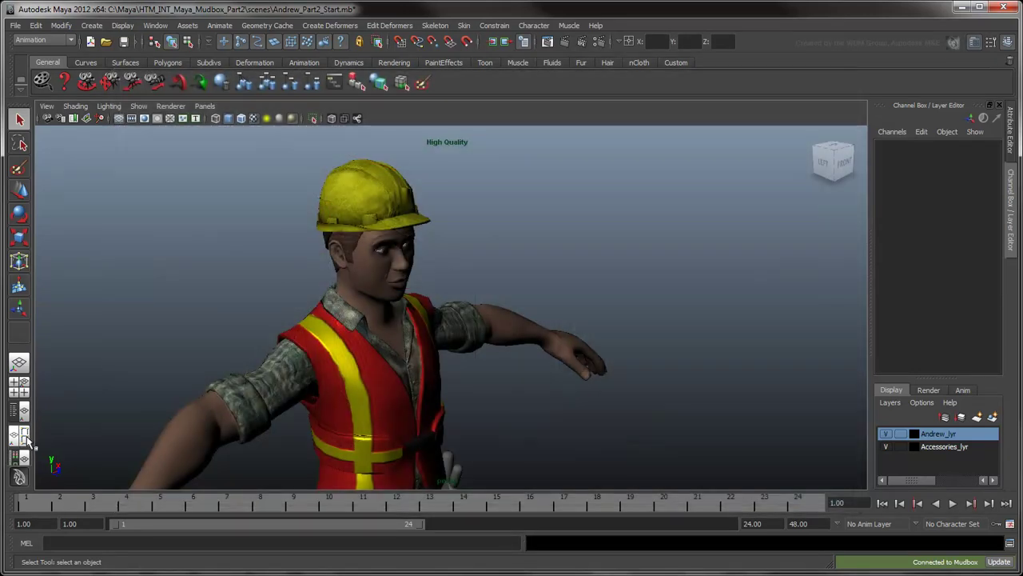
left_click(19, 436)
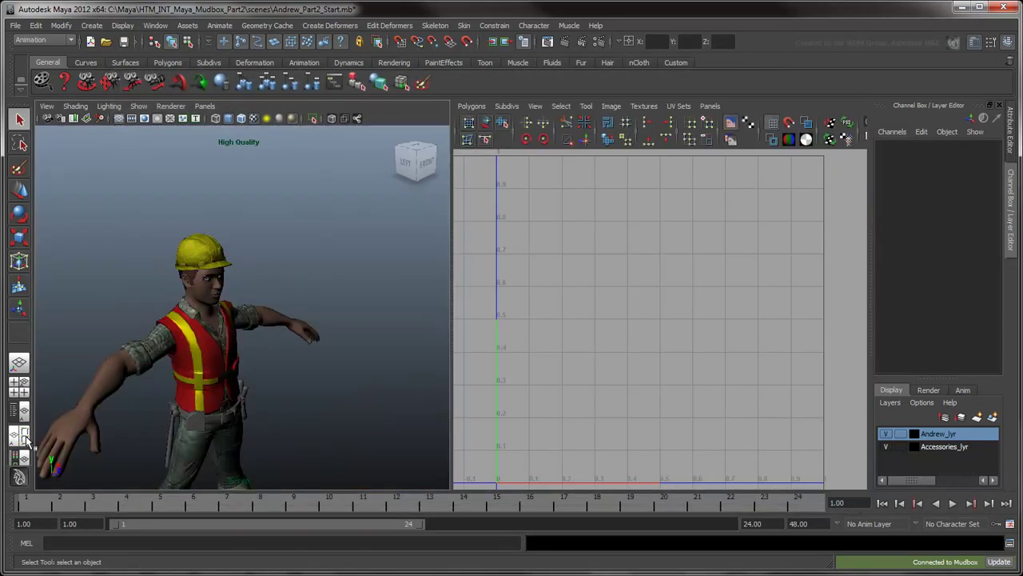
left_click(204, 257)
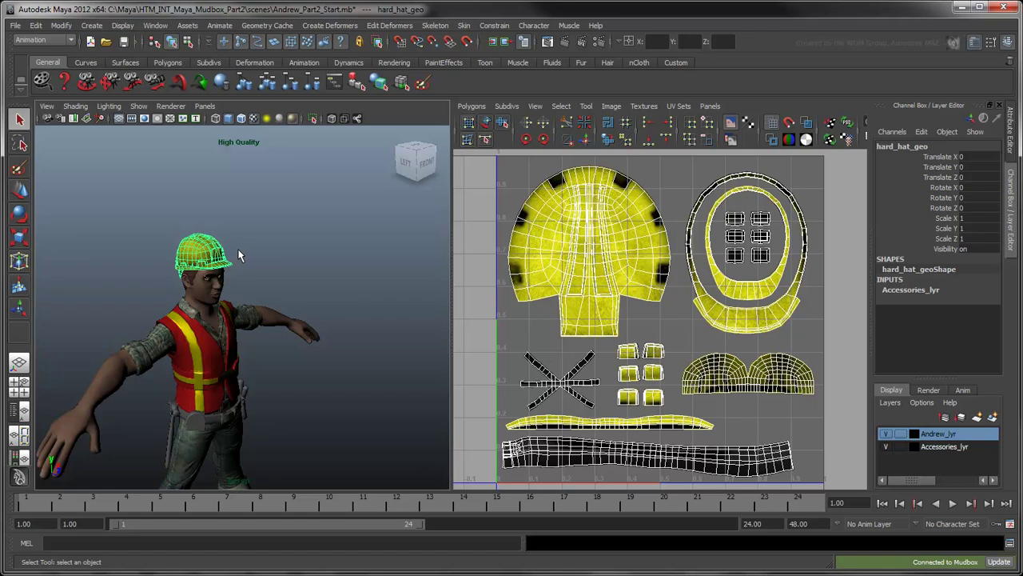
- Open the Outliner, expand accessories_grp and unhide hard_hat_newUVs_geo
left_click(155, 25)
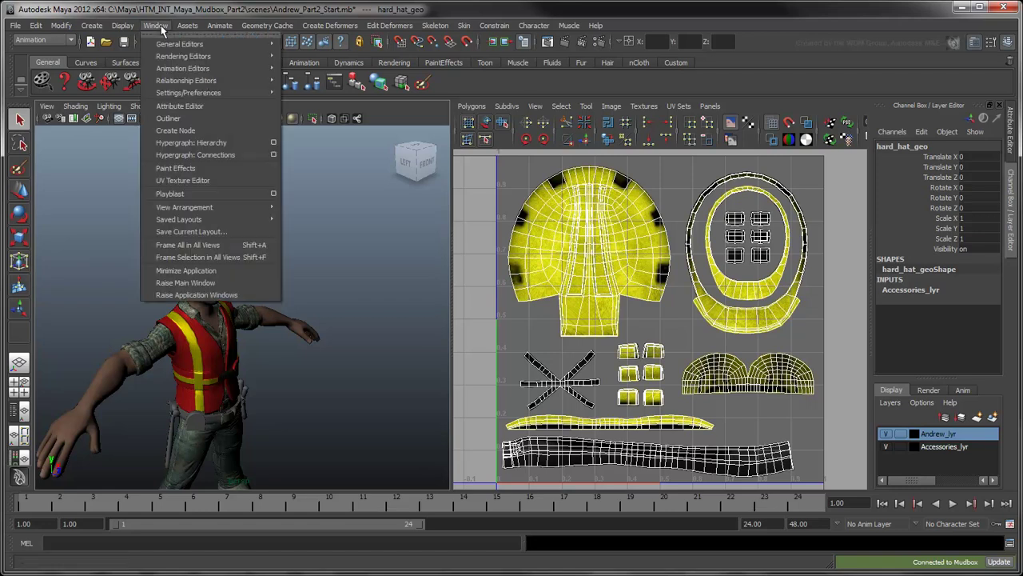
left_click(192, 118)
left_click_drag(311, 65, 306, 64)
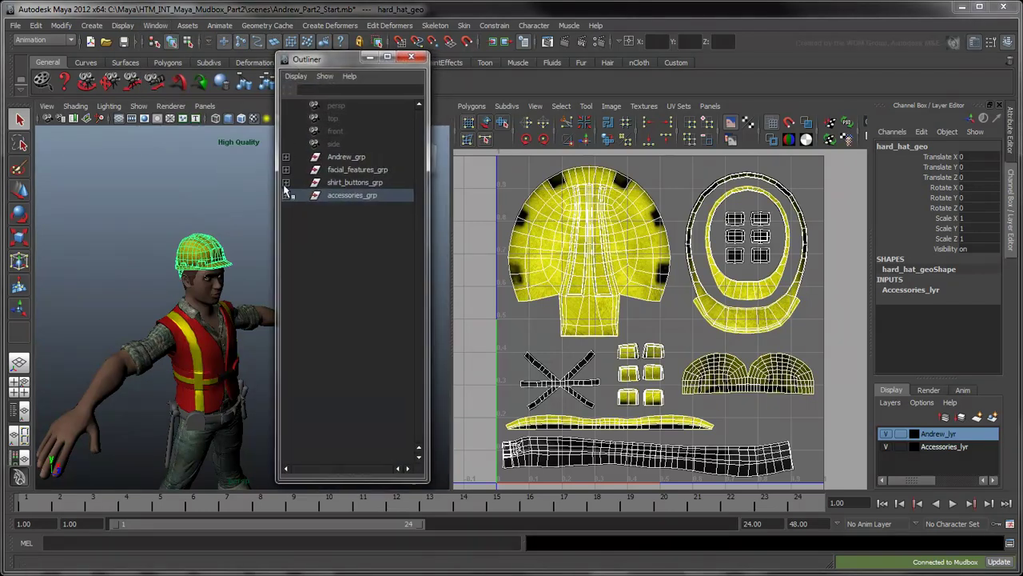
left_click(286, 195)
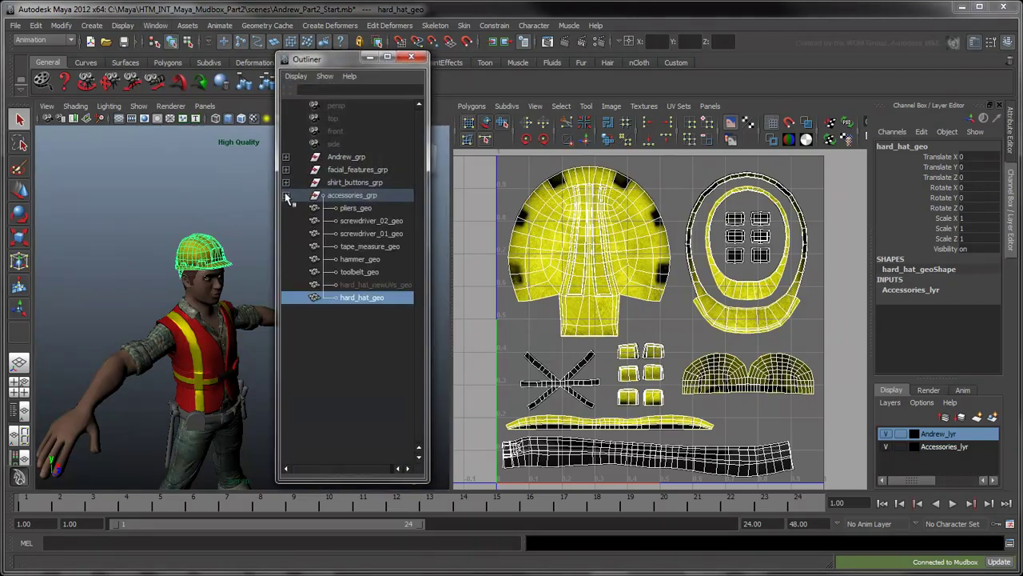
left_click(355, 284)
key("shift+h")
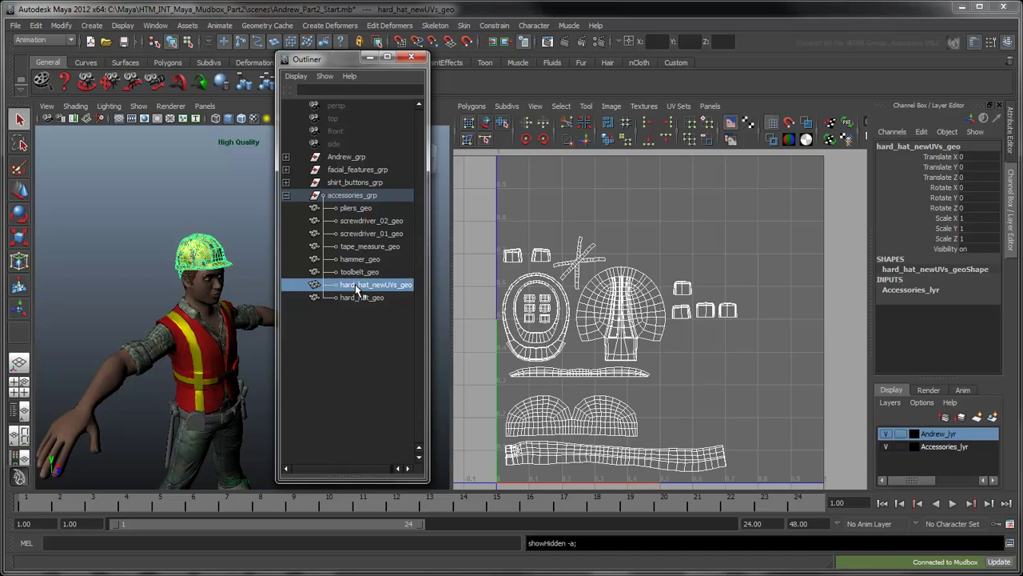
- Add the tape measure, hammer, toolbelt, screwdrivers and pliers to the selection to examine the shared UV layout
left_click_drag(226, 269, 205, 207, "alt")
left_click(181, 345, "shift")
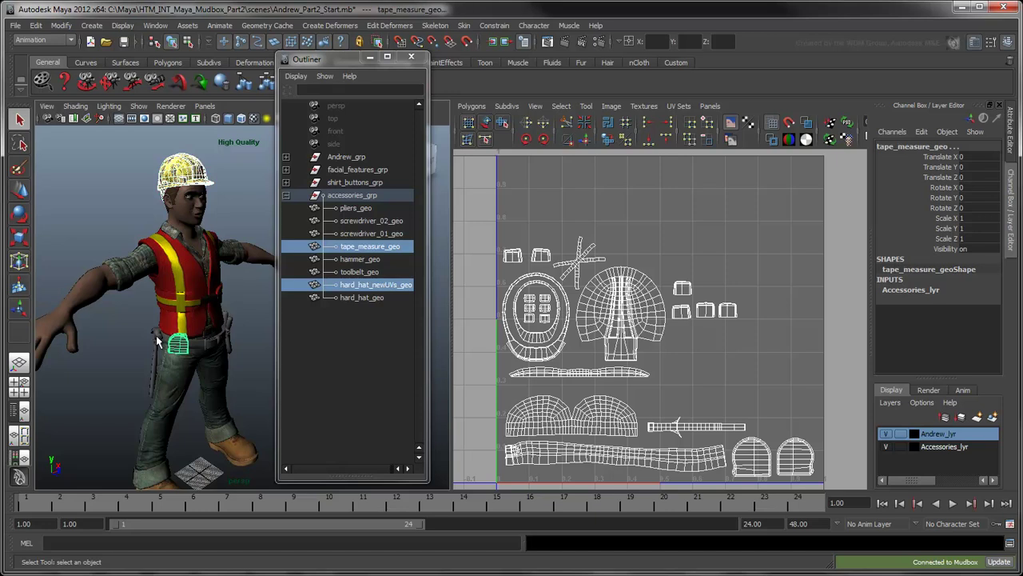
left_click(157, 339, "shift")
left_click(209, 344, "shift")
left_click_drag(227, 344, 209, 328, "alt")
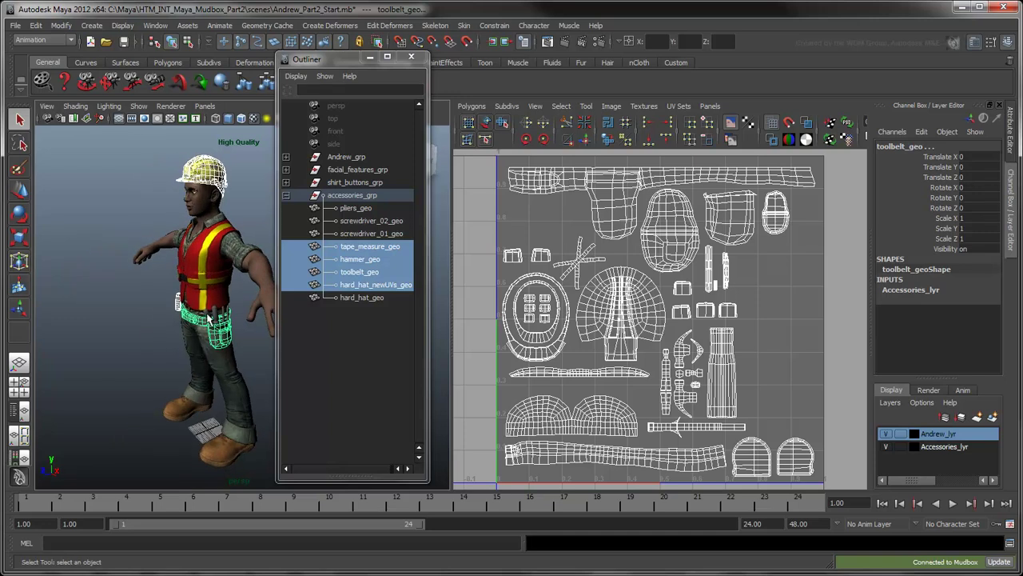
left_click(211, 320, "shift")
left_click(213, 315, "shift")
left_click(225, 314, "shift")
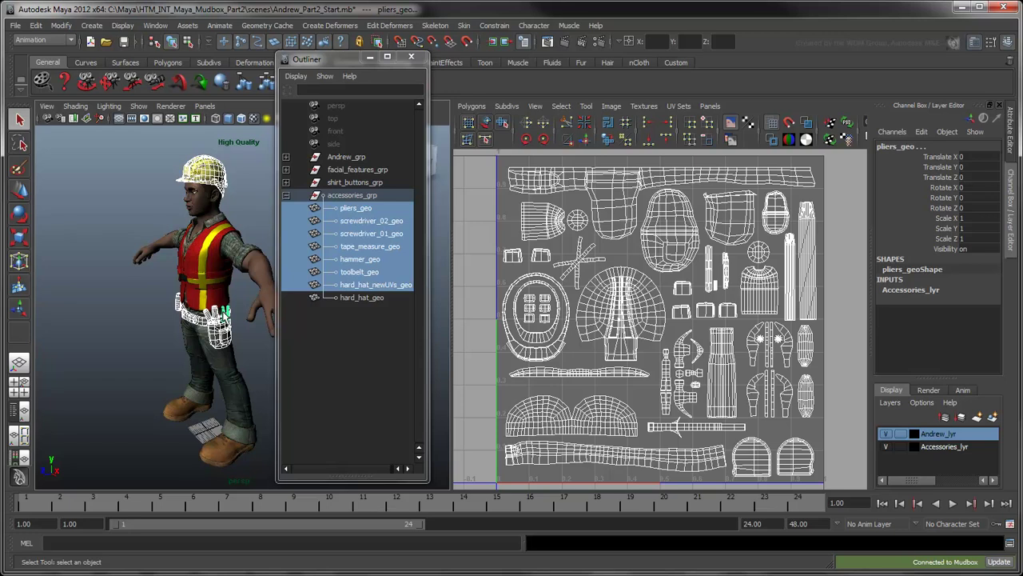
left_click_drag(120, 299, 267, 295, "alt")
- Select only hard_hat_newUVs_geo and send it to Mudbox as an update of the current scene
left_click(346, 286)
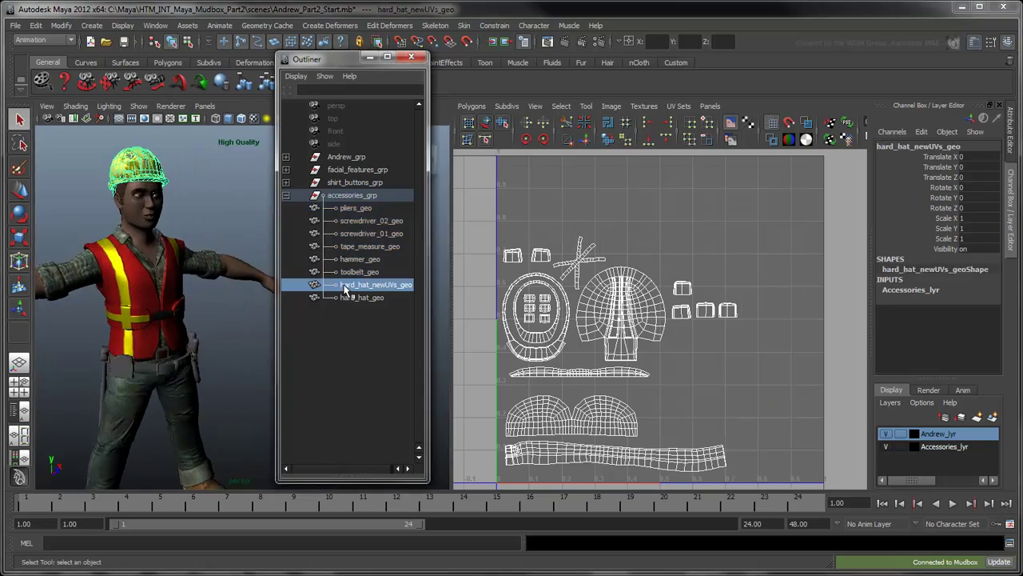
left_click(15, 25)
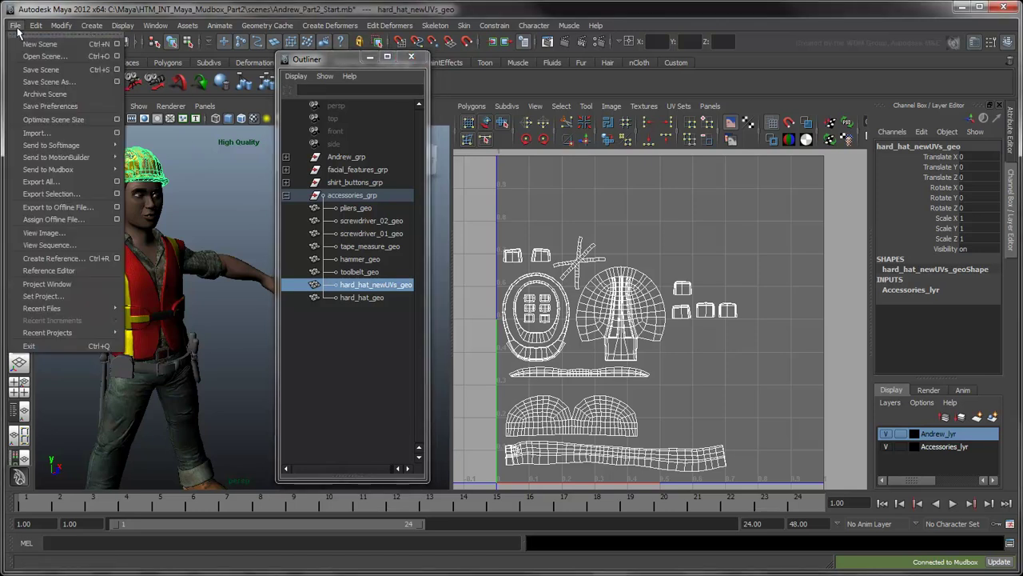
mouse_move(72, 169)
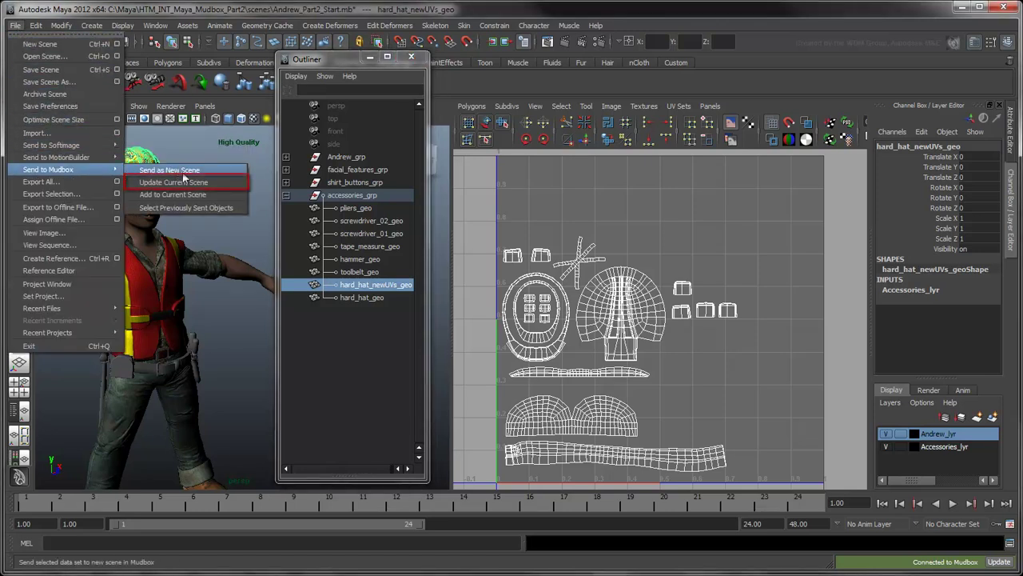
left_click(224, 186)
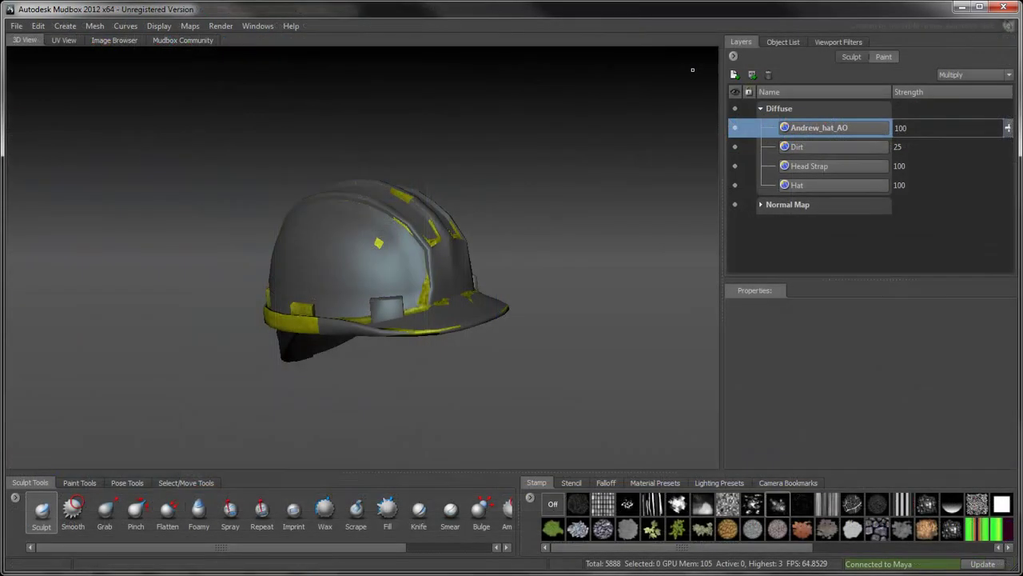
- Show the Object List, widen its Name column and select hard_hat_newUVs_geo
left_click(788, 41)
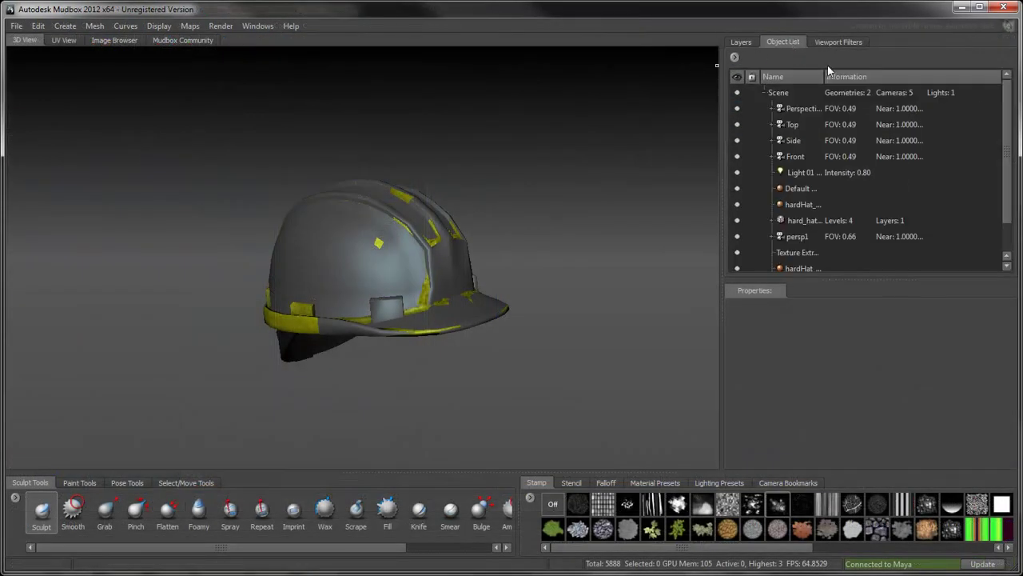
left_click_drag(823, 76, 892, 81)
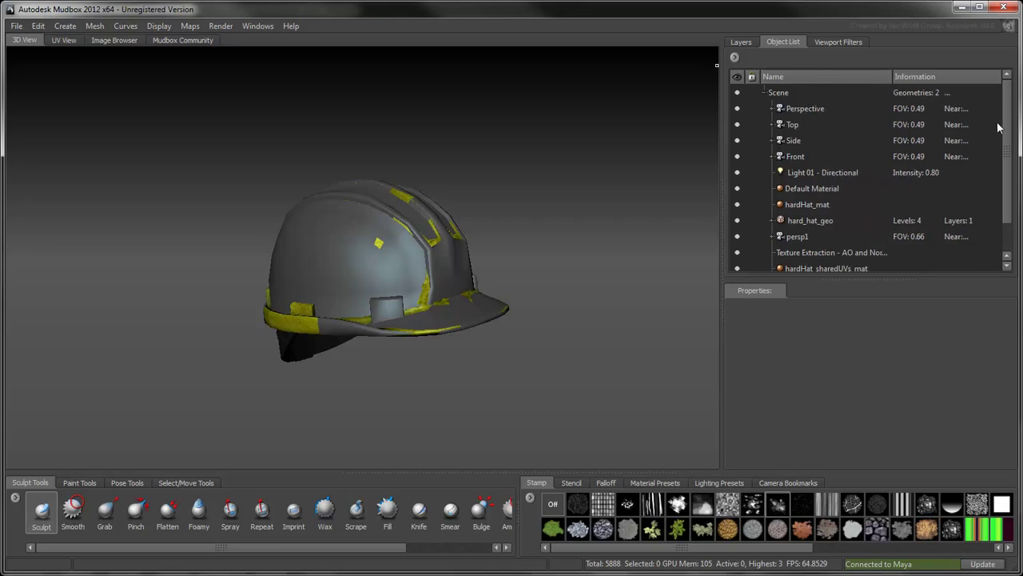
left_click_drag(1008, 126, 1011, 182)
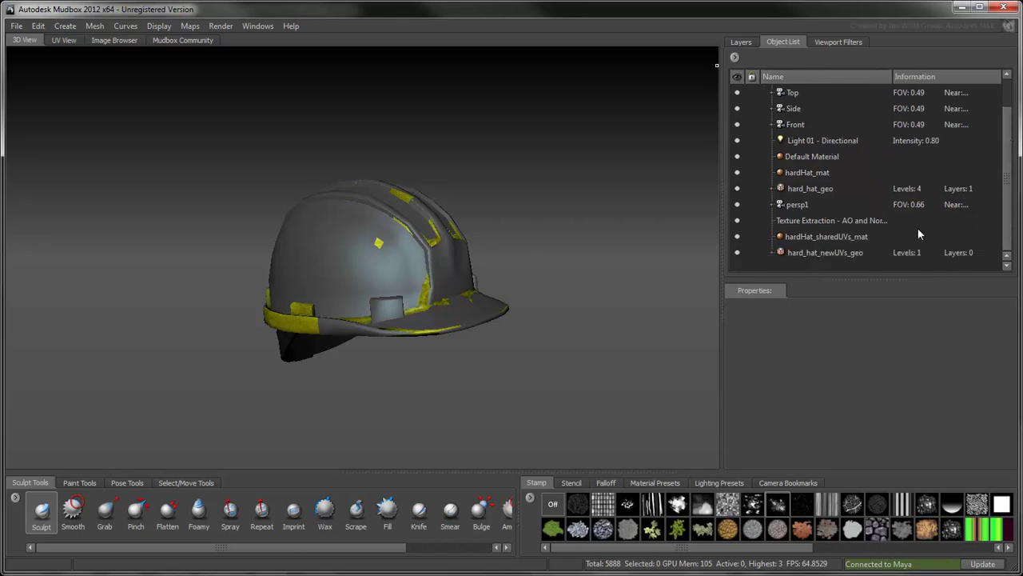
left_click(820, 254)
- Translate hard_hat_newUVs_geo sideways along the X axis until it stands clear beside the painted hat, and deselect it
left_click_drag(525, 234, 453, 255, "alt")
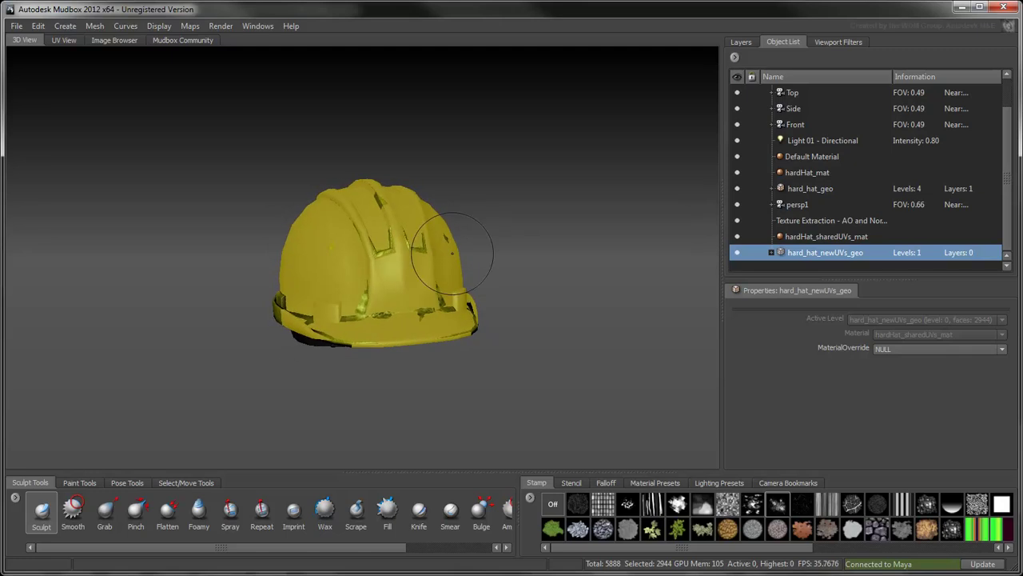
left_click(184, 482)
left_click(112, 510)
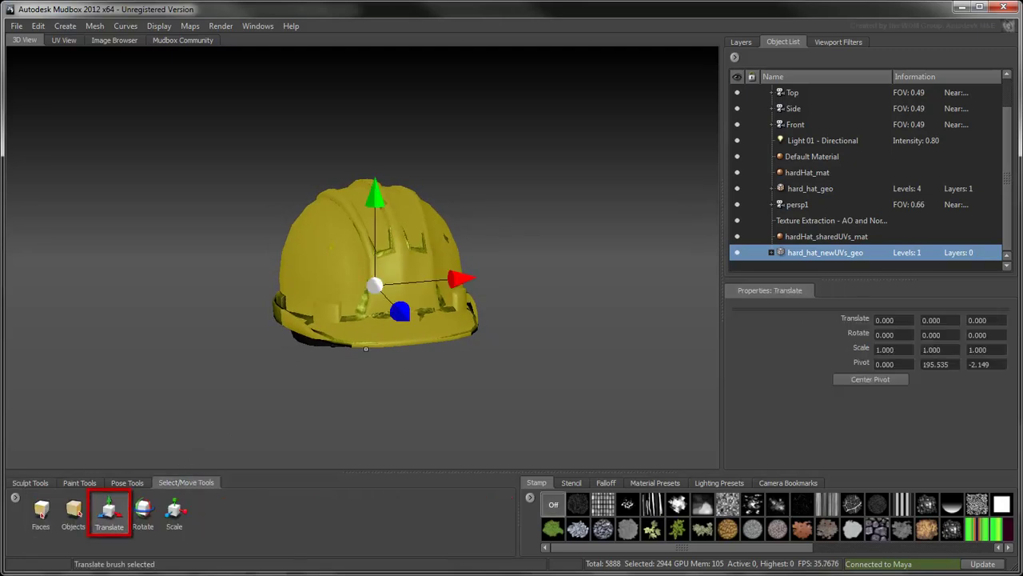
left_click_drag(464, 277, 676, 280)
middle_click_drag(631, 283, 556, 280, "alt")
left_click(551, 374)
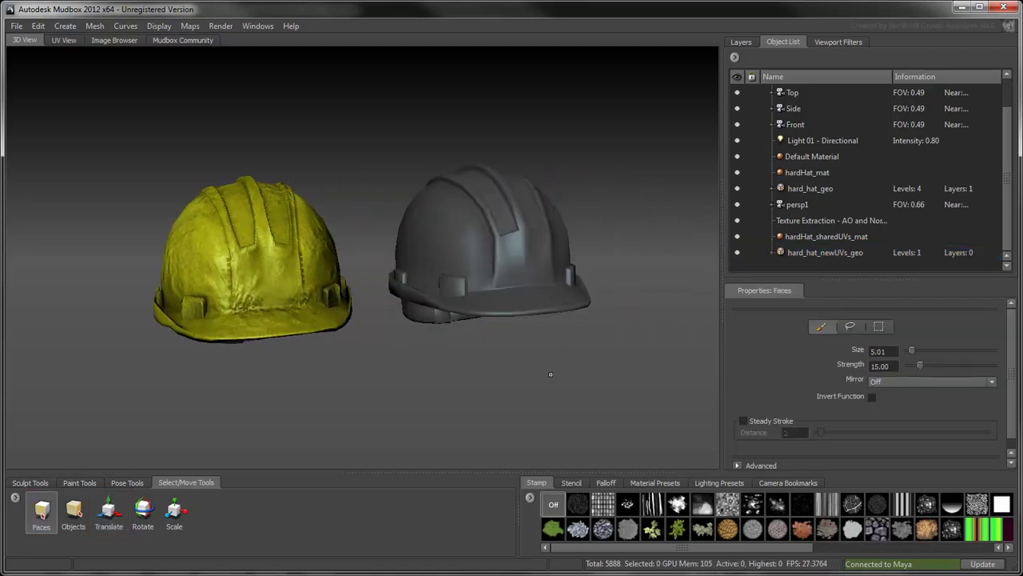
left_click_drag(551, 374, 576, 378, "alt")
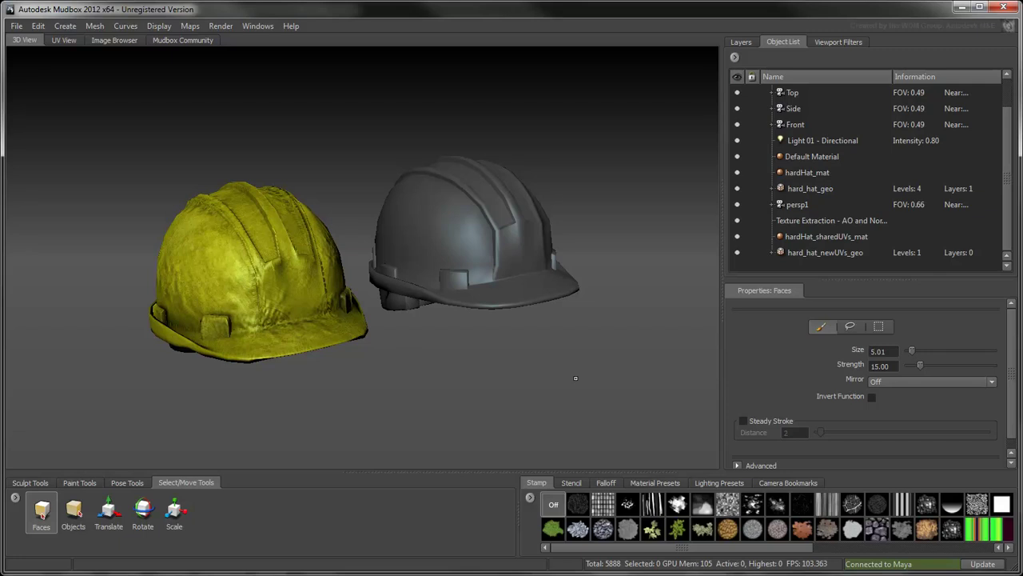
- Create a new texture map extraction operation with Transfer Paint Layers enabled, and enlarge its dialog to show the settings
left_click(191, 26)
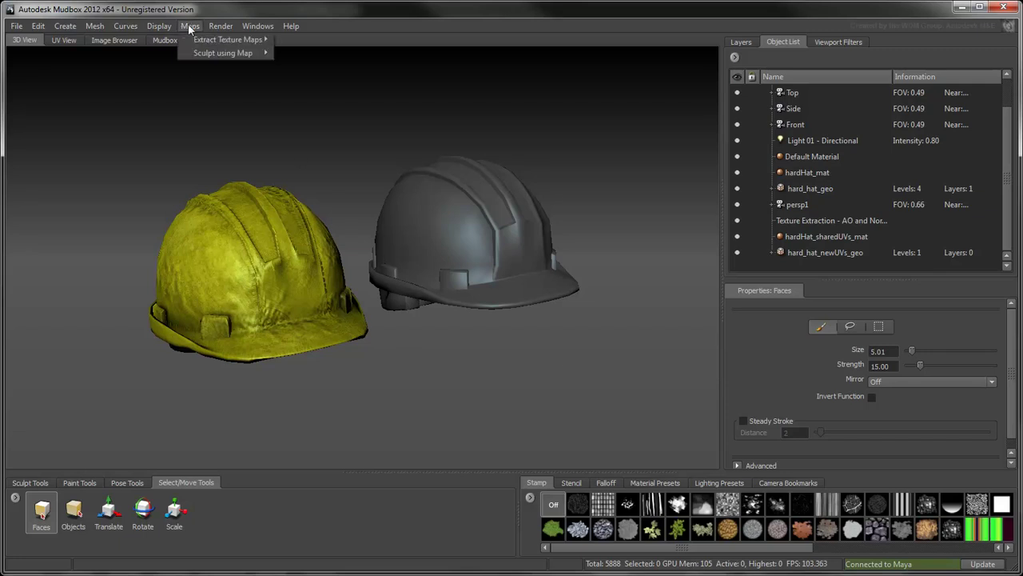
mouse_move(193, 41)
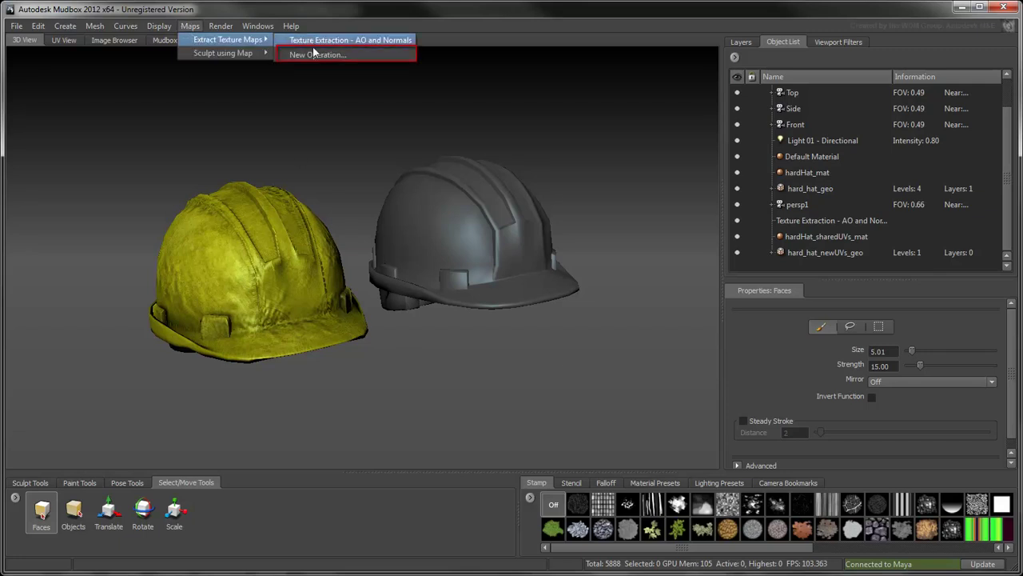
left_click(362, 55)
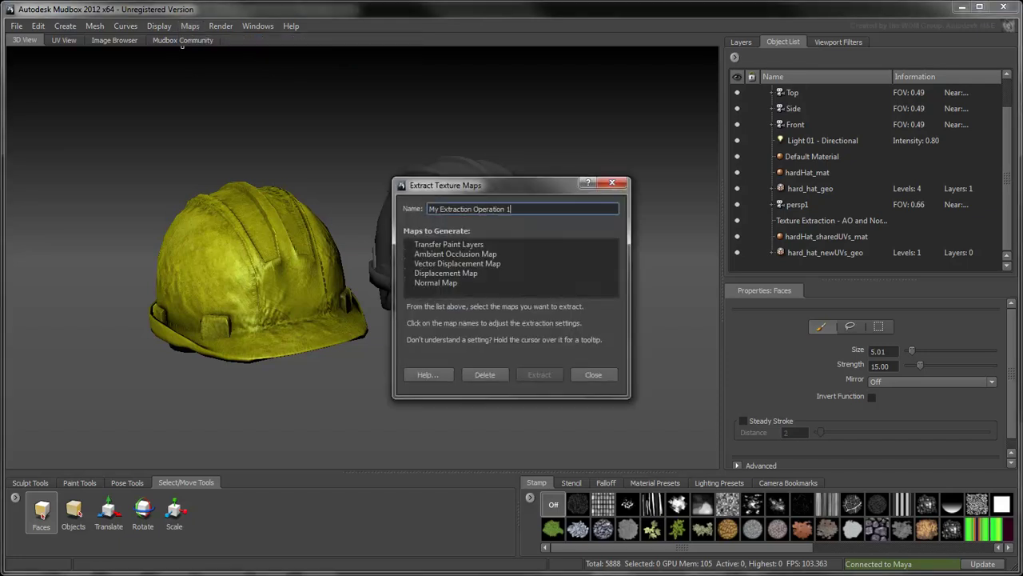
left_click(410, 244)
left_click_drag(498, 0, 479, 59)
left_click_drag(460, 428, 464, 534)
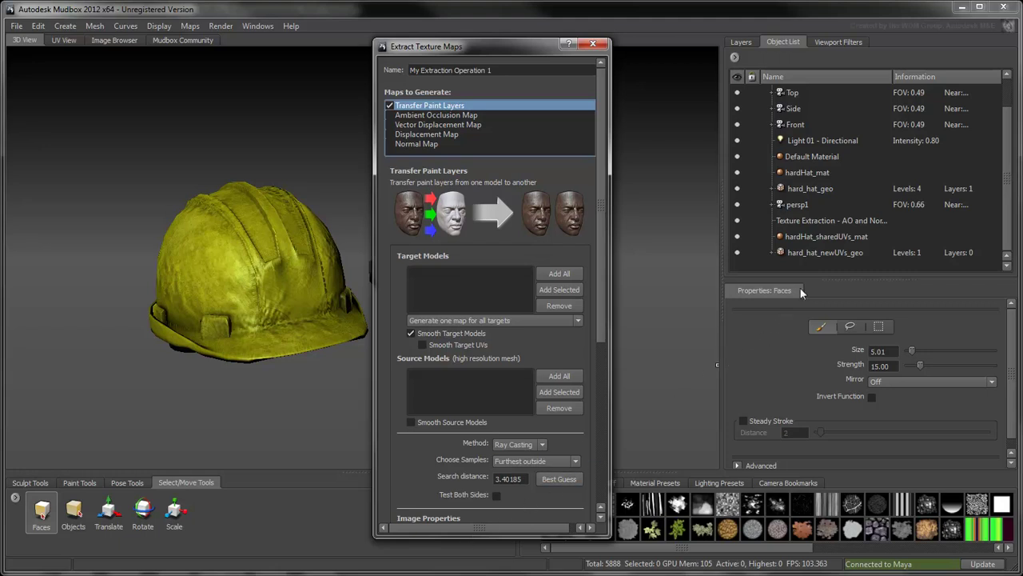
- Add hard_hat_newUVs_geo as the target model and hard_hat_geo as the source model of the paint layer transfer
left_click(813, 254)
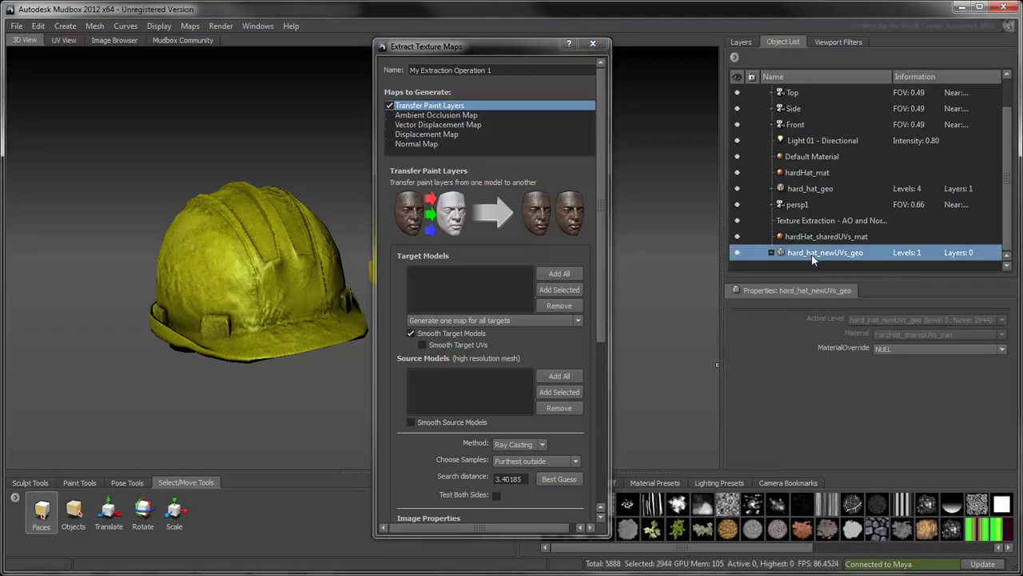
left_click(566, 292)
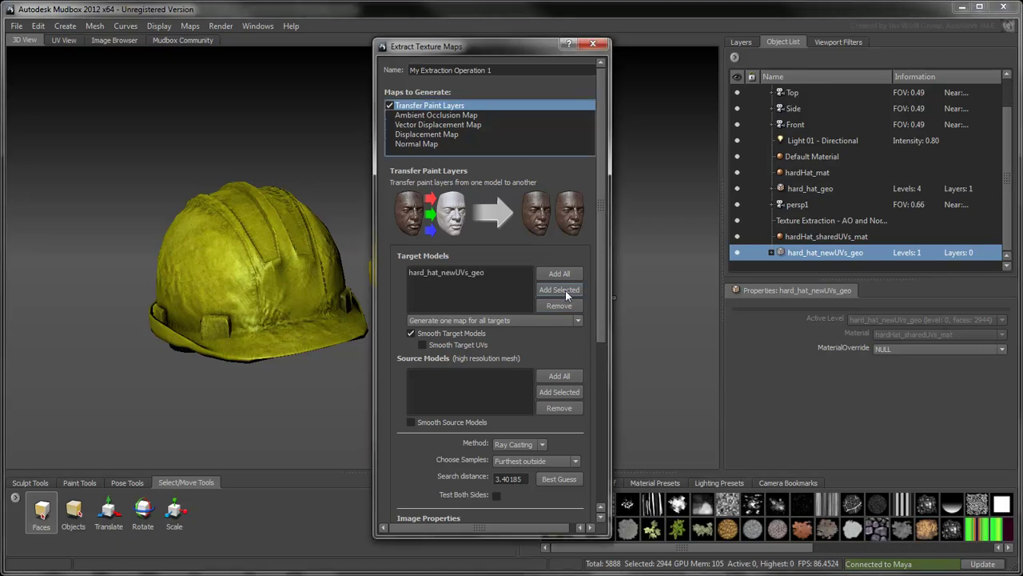
left_click(810, 189)
left_click(563, 394)
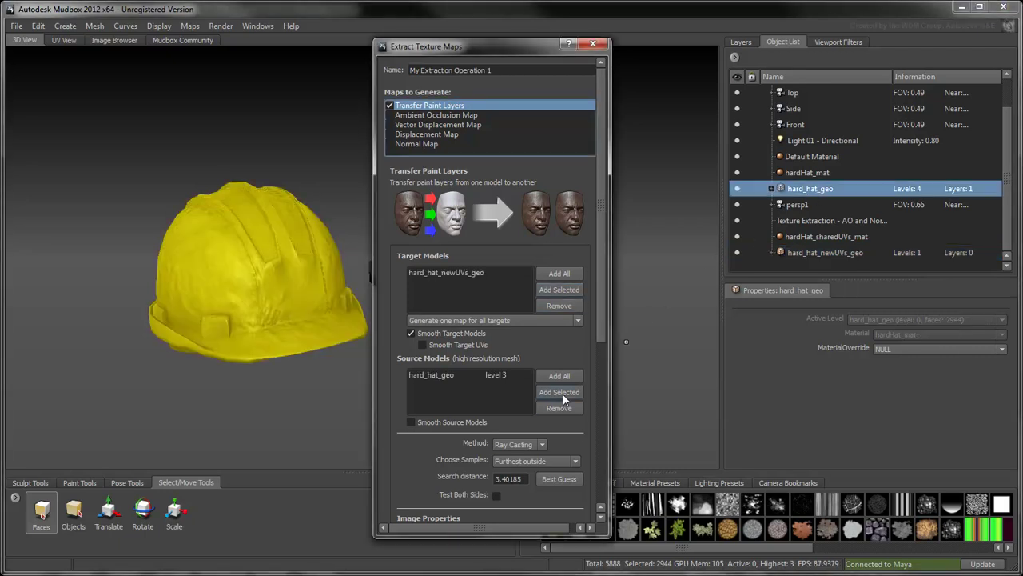
- Set the transfer method to Subdivision and keep the image size at Same as Source
left_click_drag(602, 332, 598, 451)
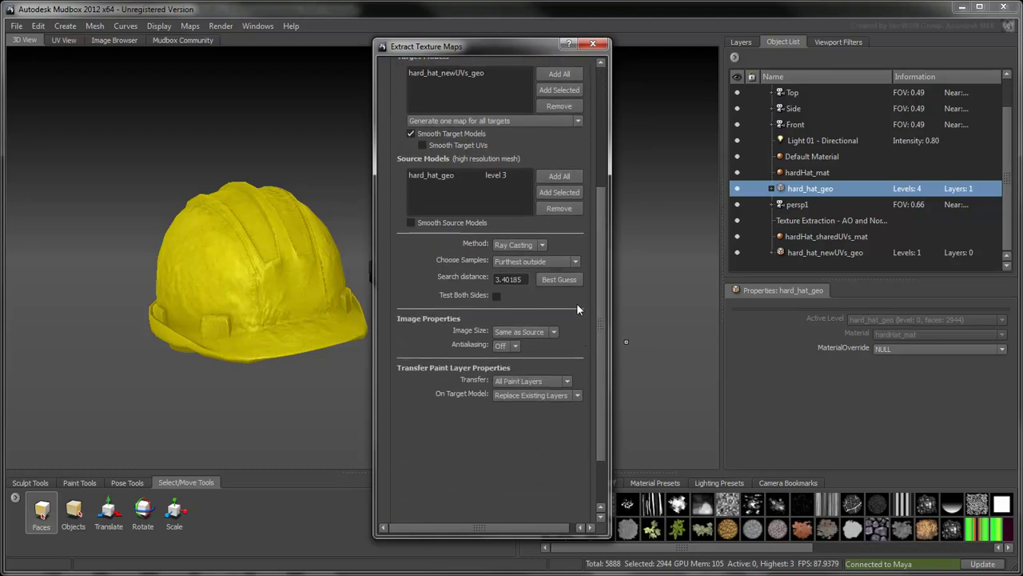
left_click(544, 244)
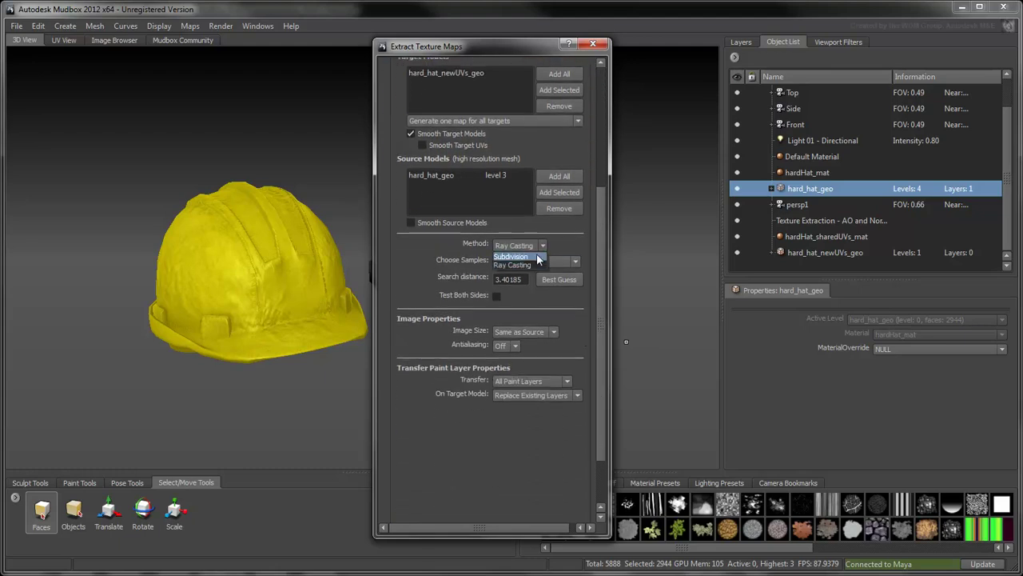
left_click(537, 256)
left_click_drag(602, 263, 603, 382)
left_click(557, 294)
left_click(557, 295)
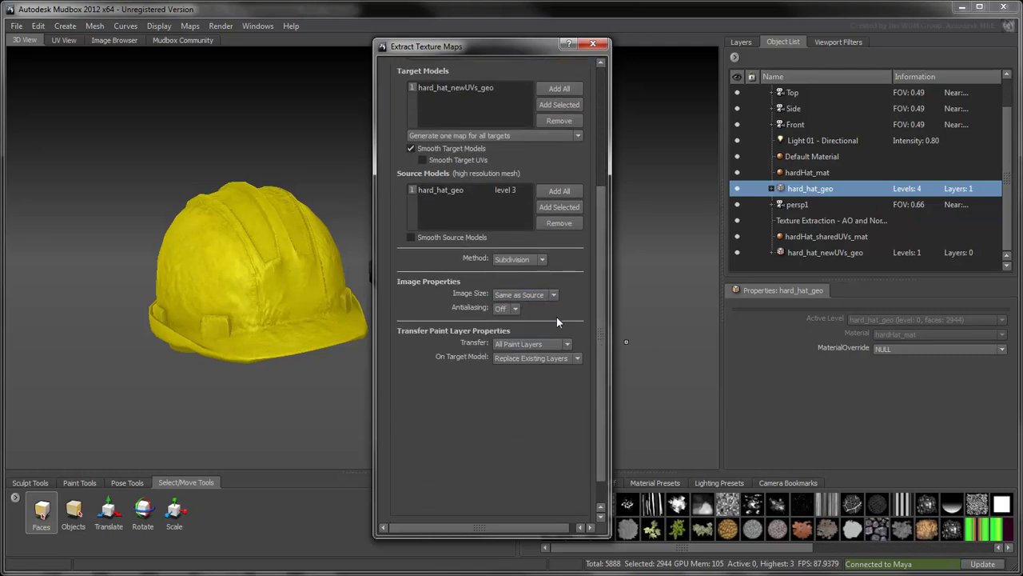
- Keep the transfer set to All Paint Layers, run the extraction, and view both hats from another angle
left_click(567, 344)
left_click(567, 342)
left_click_drag(598, 338, 599, 359)
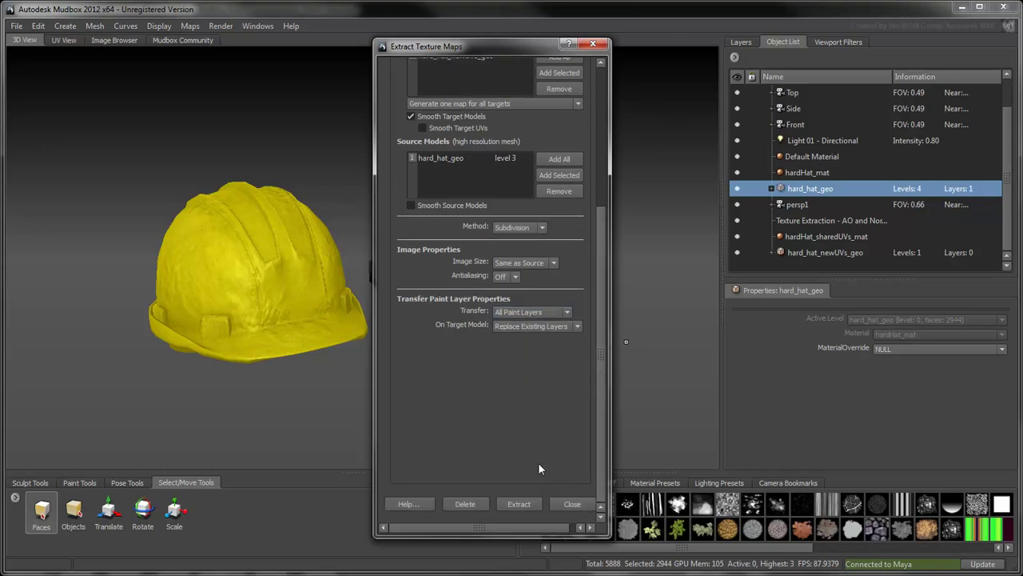
left_click(521, 504)
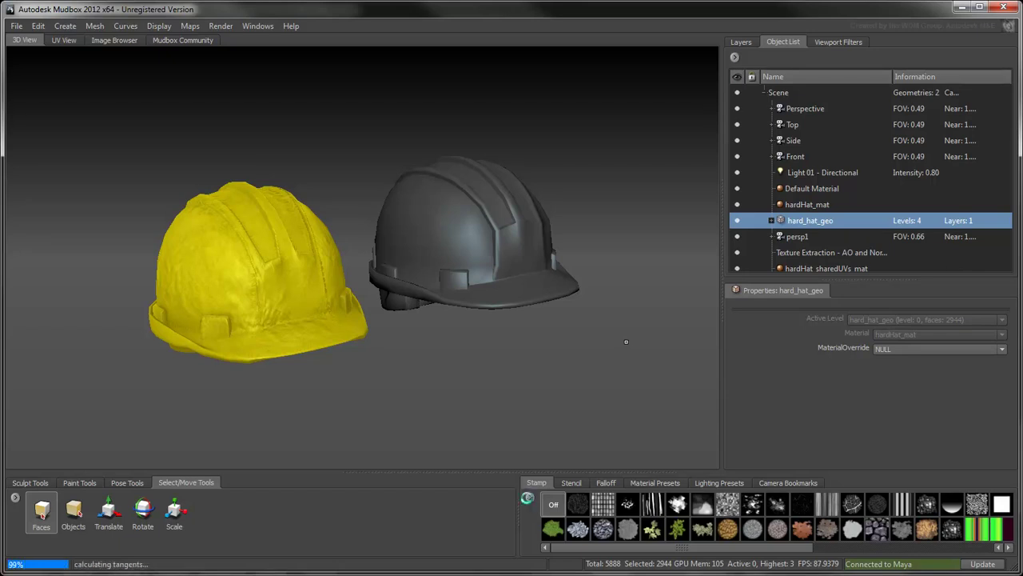
left_click(598, 372)
left_click_drag(598, 373, 566, 367, "alt")
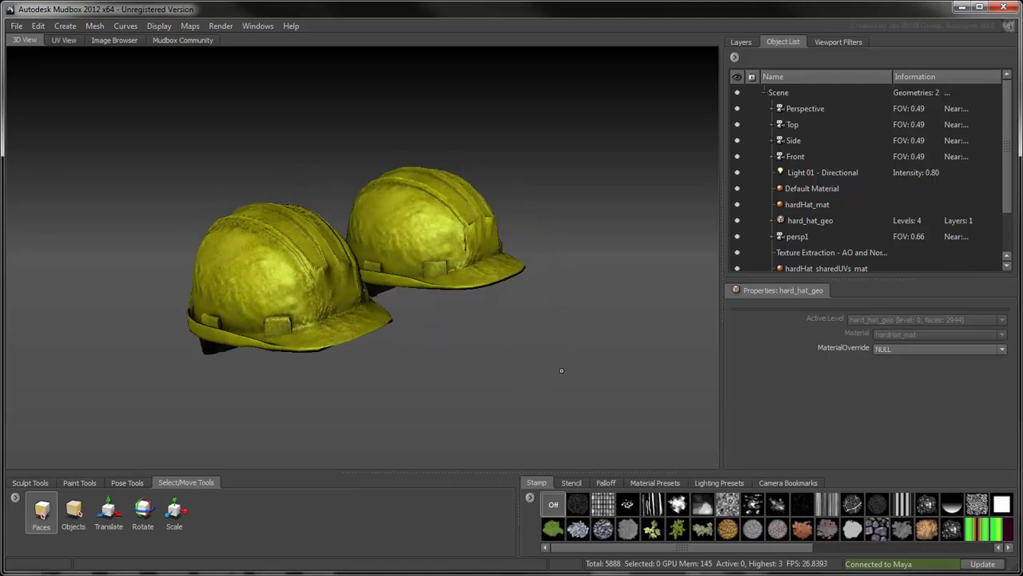
- Set the X translation of hard_hat_newUVs_geo to 0 and update the connected Maya scene with it
scroll(812, 264, "down", 1)
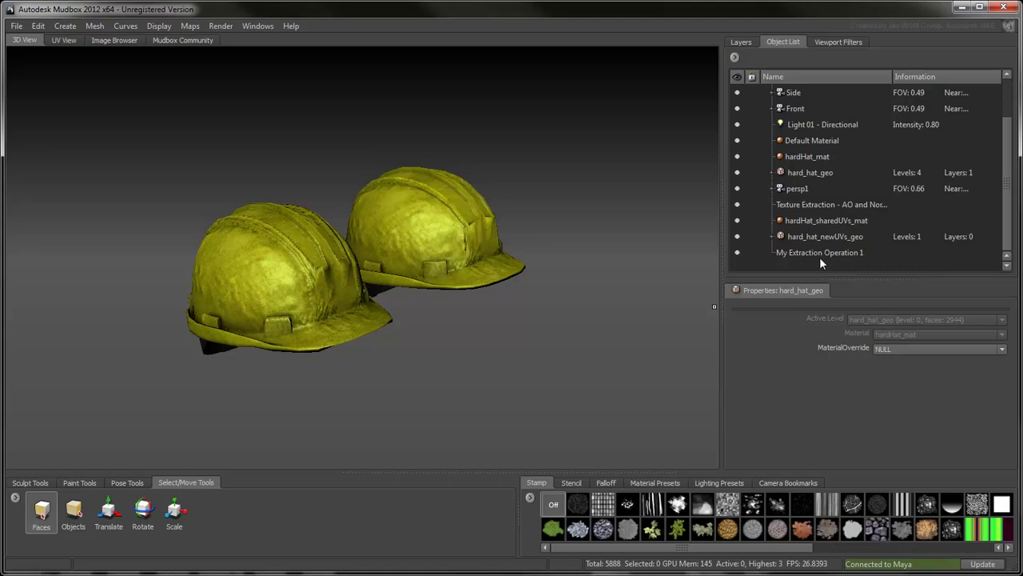
left_click(818, 238)
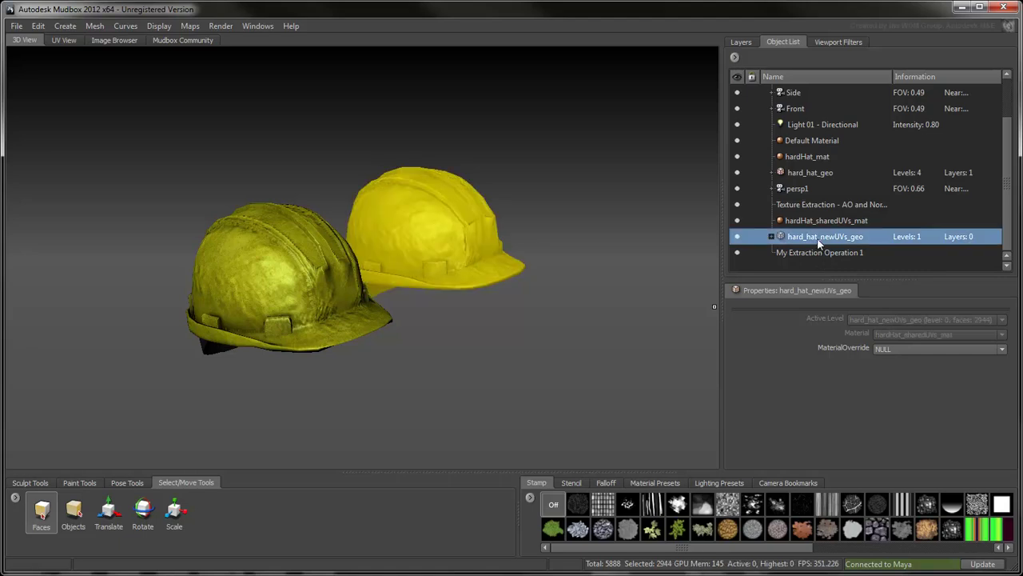
left_click(109, 512)
double_click(873, 319)
type("0")
key("Return")
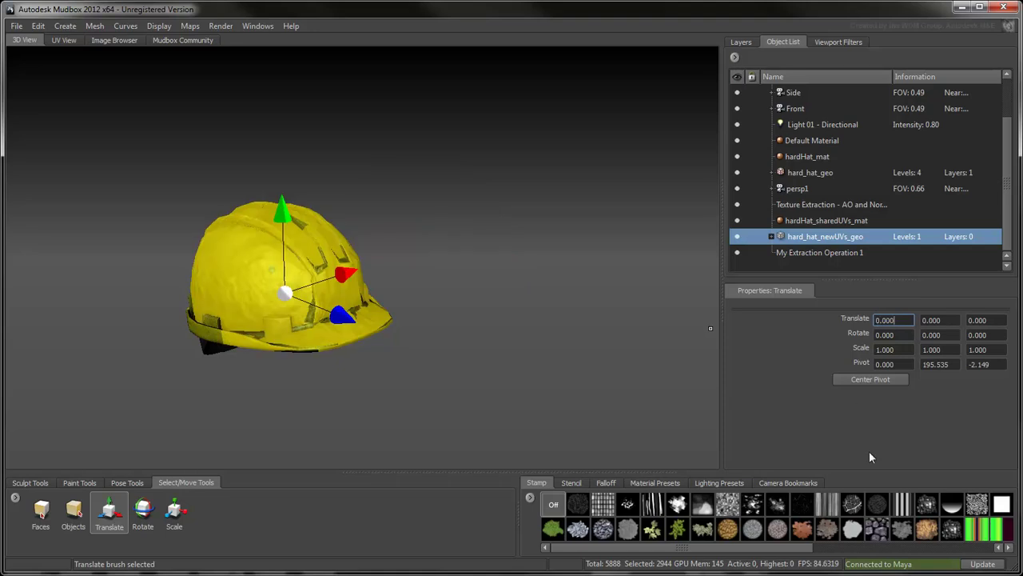
left_click(982, 565)
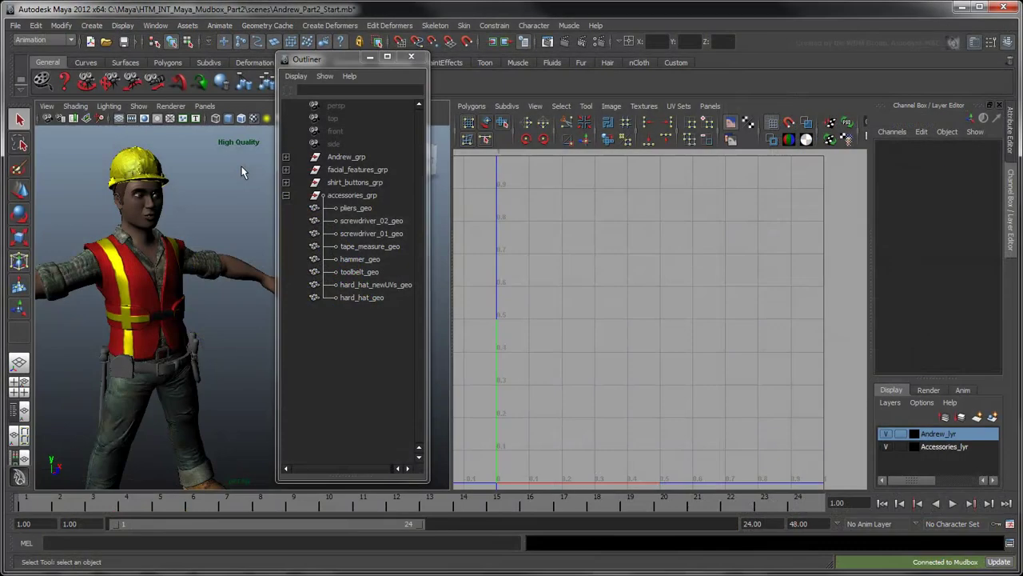
- Compare the textured UVs of hard_hat_newUVs_geo and hard_hat_geo, and examine the new hat's UVs together with the other accessories up to pliers_geo
mouse_move(220, 174)
left_mouse_down("alt")
mouse_move(285, 187)
mouse_move(234, 185)
left_mouse_up("alt")
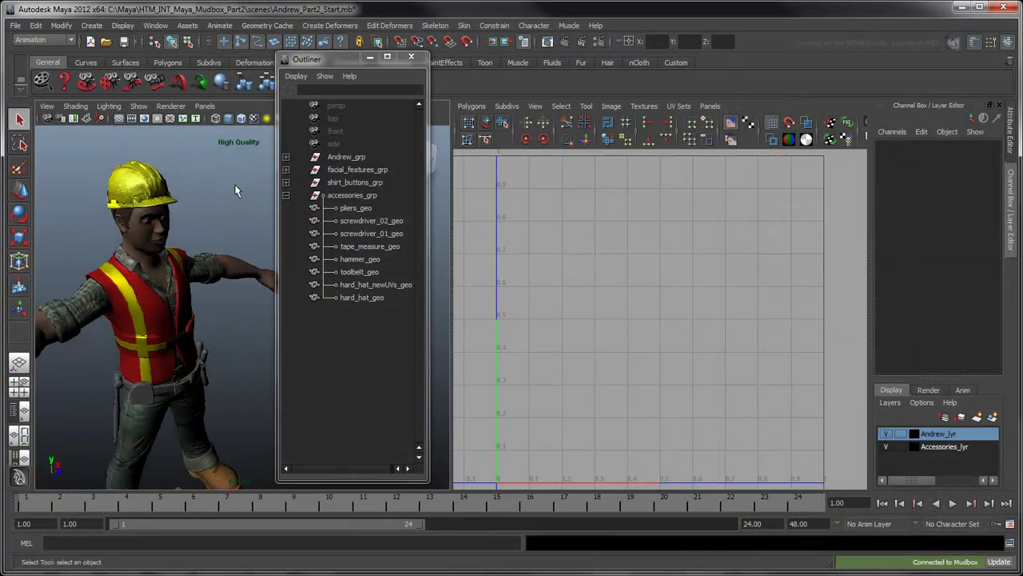
left_click(375, 285)
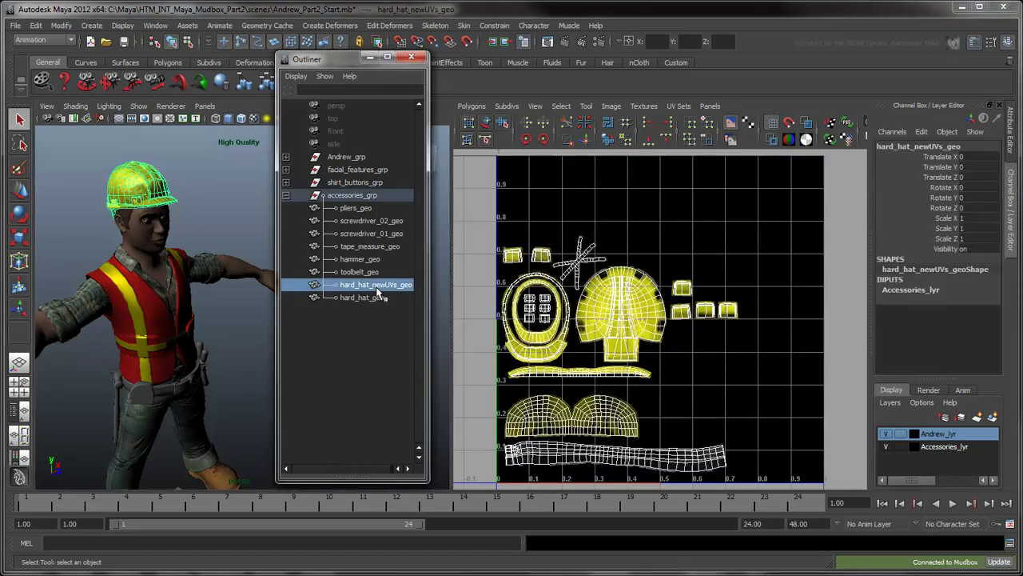
left_click(361, 297)
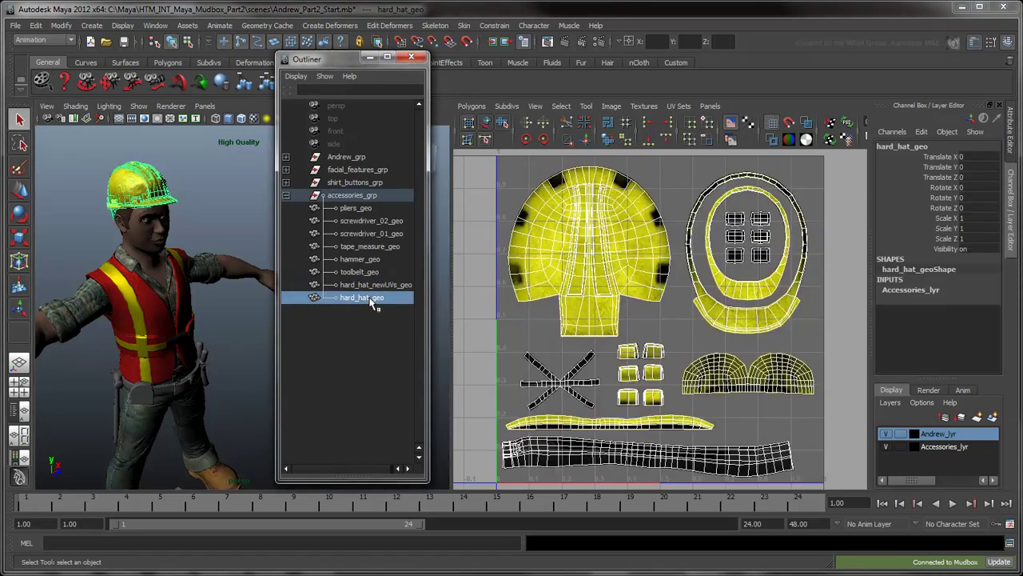
left_click(370, 286)
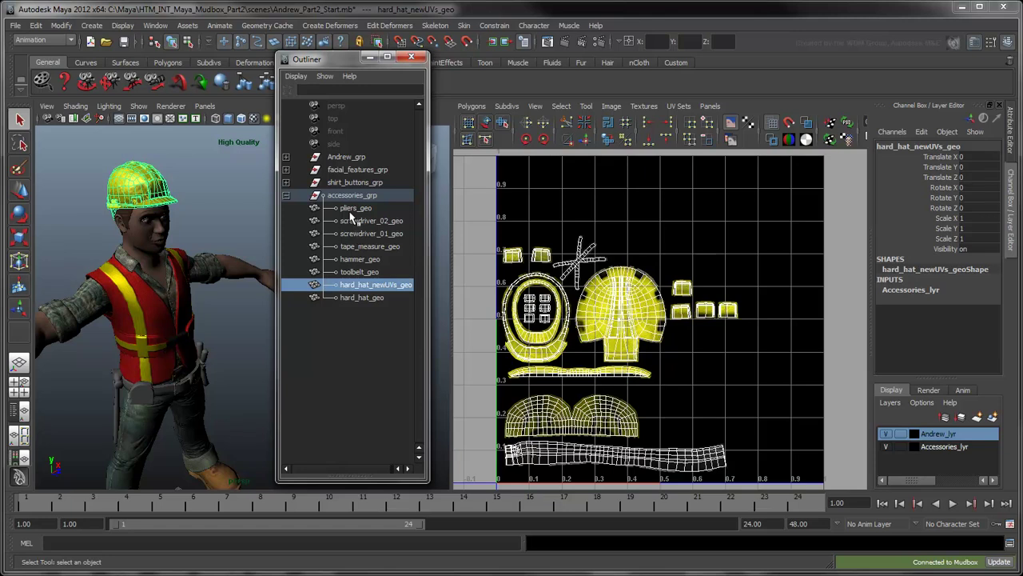
left_click(349, 217, "shift")
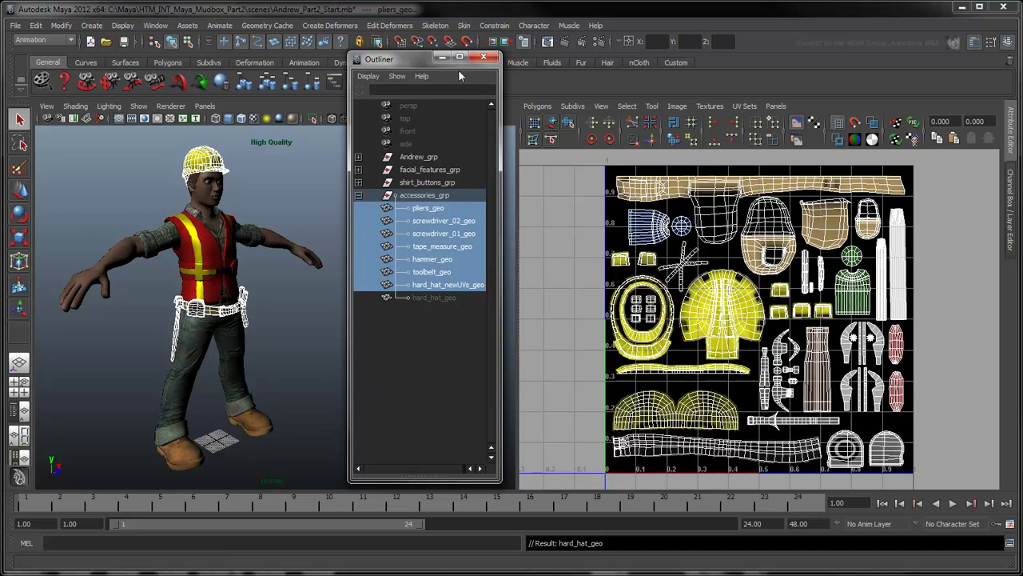
- Close the Outliner, clear the selection and switch to the single perspective layout to inspect the whole character
left_click(483, 56)
left_click(386, 180)
middle_click_drag(340, 249, 382, 283, "alt")
right_click_drag(382, 283, 416, 298, "alt")
left_click(19, 362)
right_click_drag(469, 351, 224, 338, "alt")
left_click_drag(224, 337, 356, 356, "alt")
right_click_drag(534, 349, 516, 335, "alt")
left_click_drag(516, 336, 557, 360, "alt")
middle_click_drag(557, 360, 558, 330, "alt")
left_click_drag(557, 331, 558, 336, "alt")
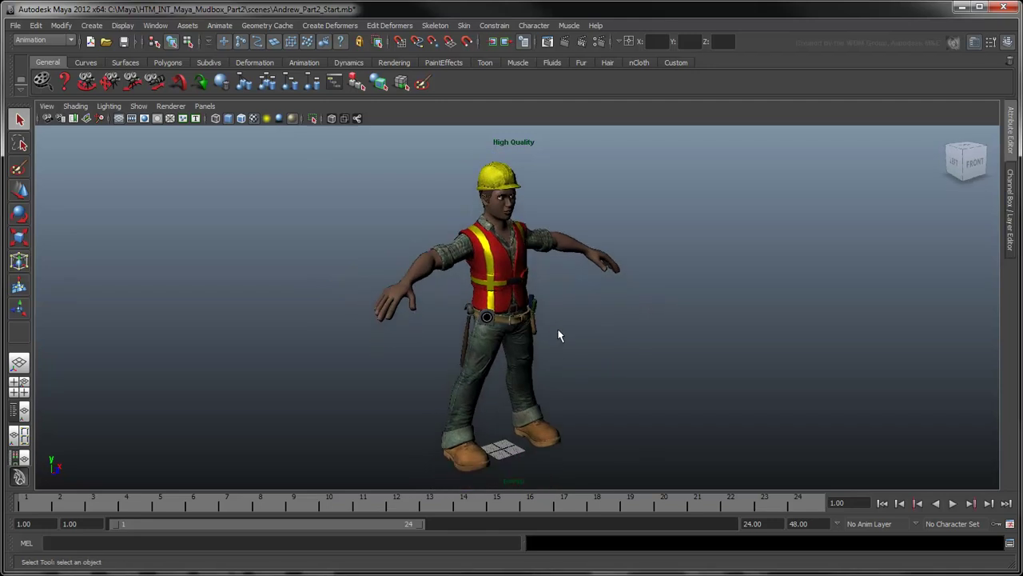